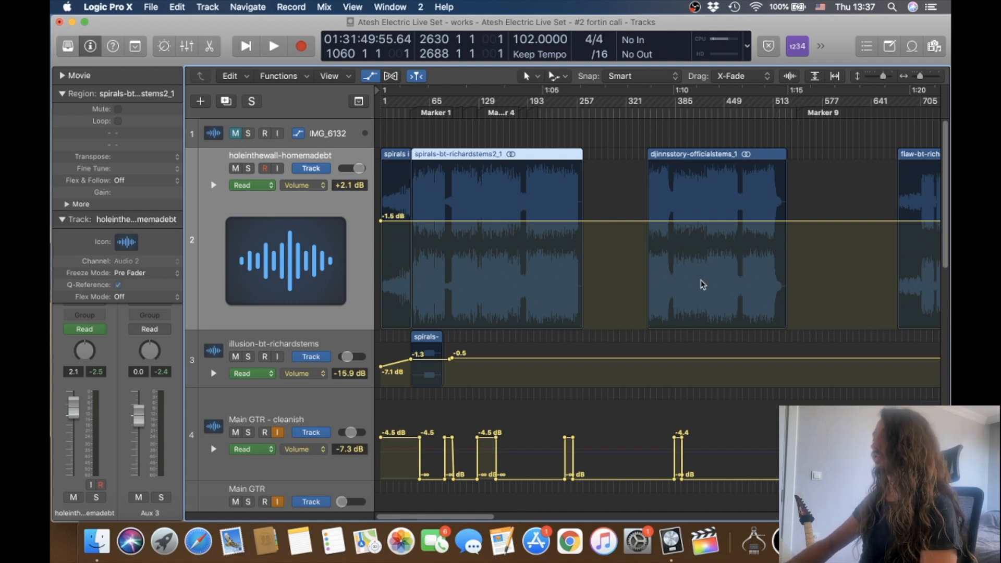
Look over the backing-track regions along the timeline, from the spirals intro to stasis-bt1.
scroll(702, 284, right, 10)
scroll(701, 284, left, 10)
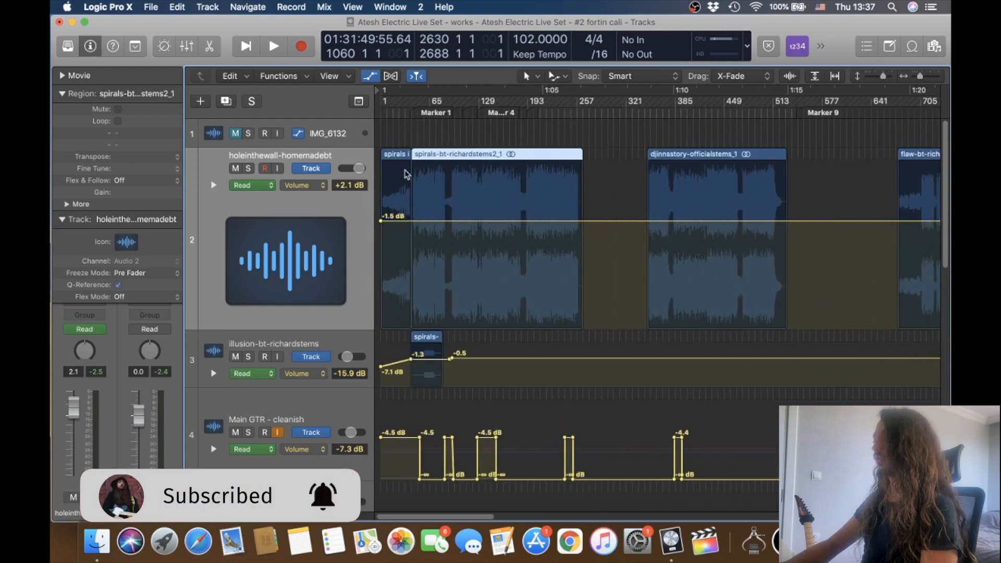
click(396, 156)
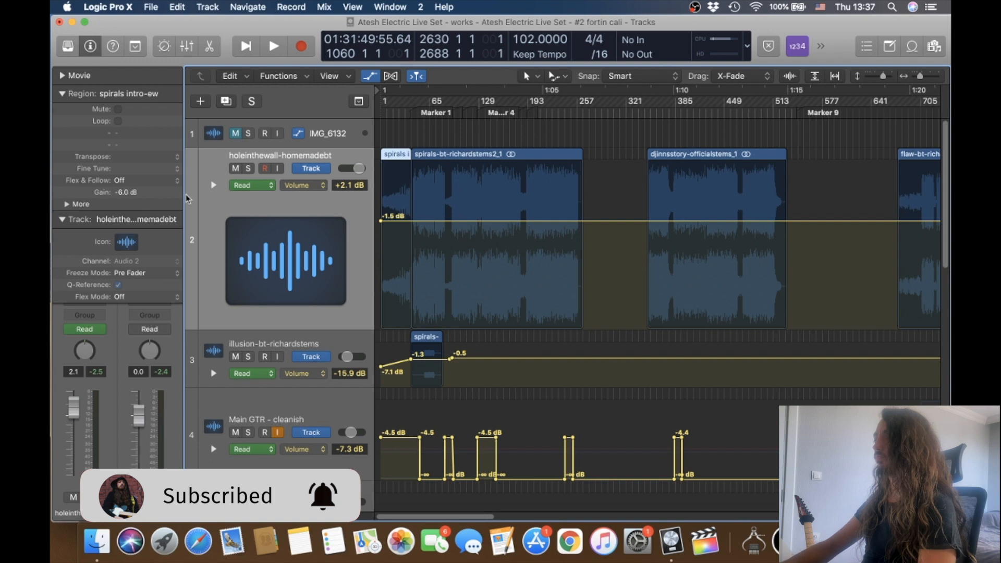
scroll(515, 237, right, 10)
scroll(515, 238, right, 1)
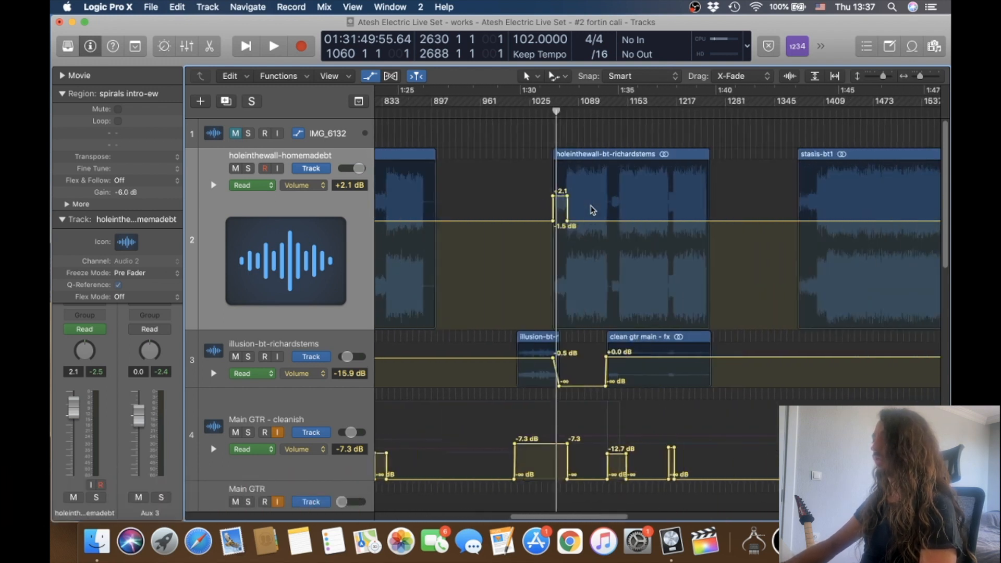
scroll(595, 208, right, 6)
scroll(608, 237, right, 3)
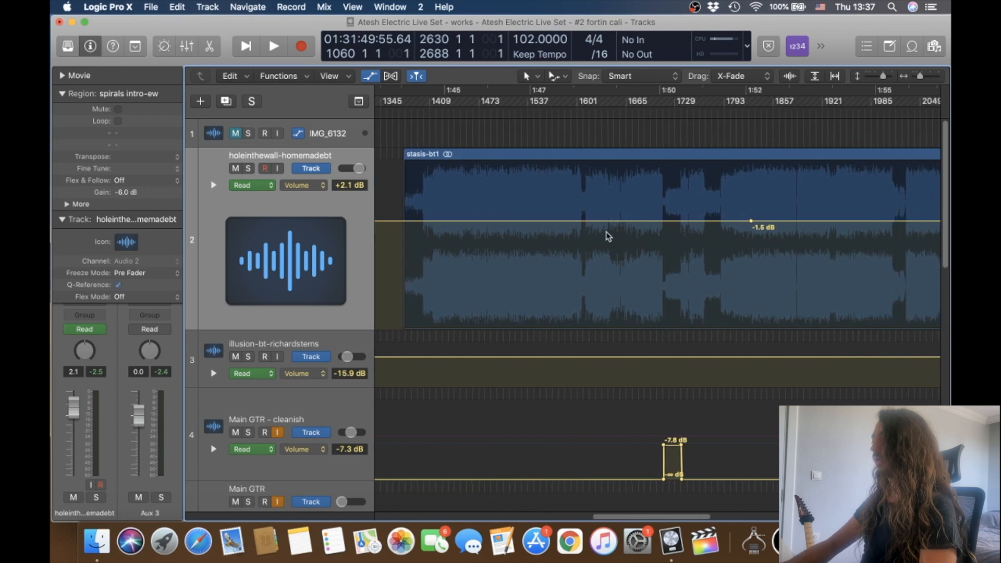
scroll(608, 236, down, 5)
scroll(608, 236, left, 10)
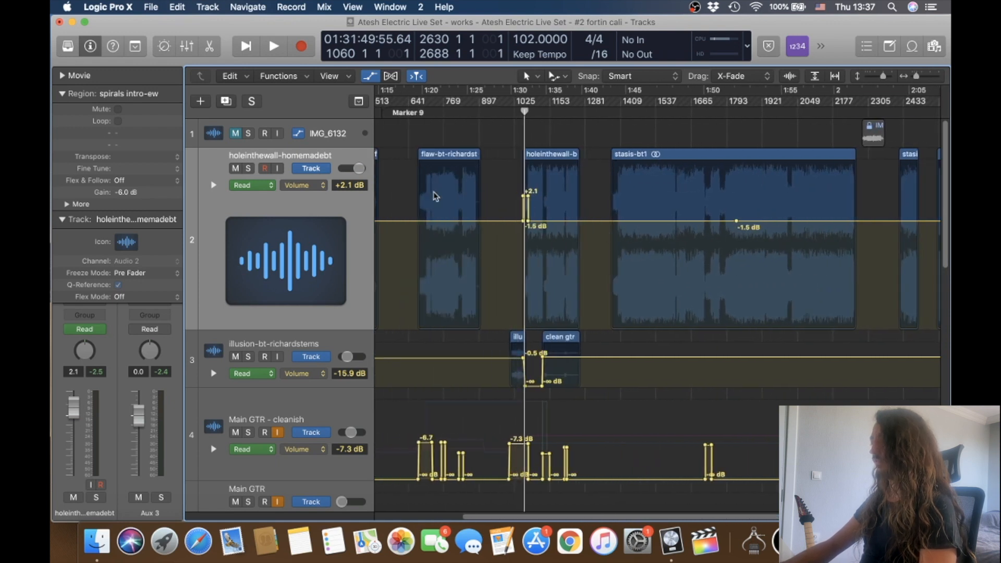
scroll(625, 224, right, 1)
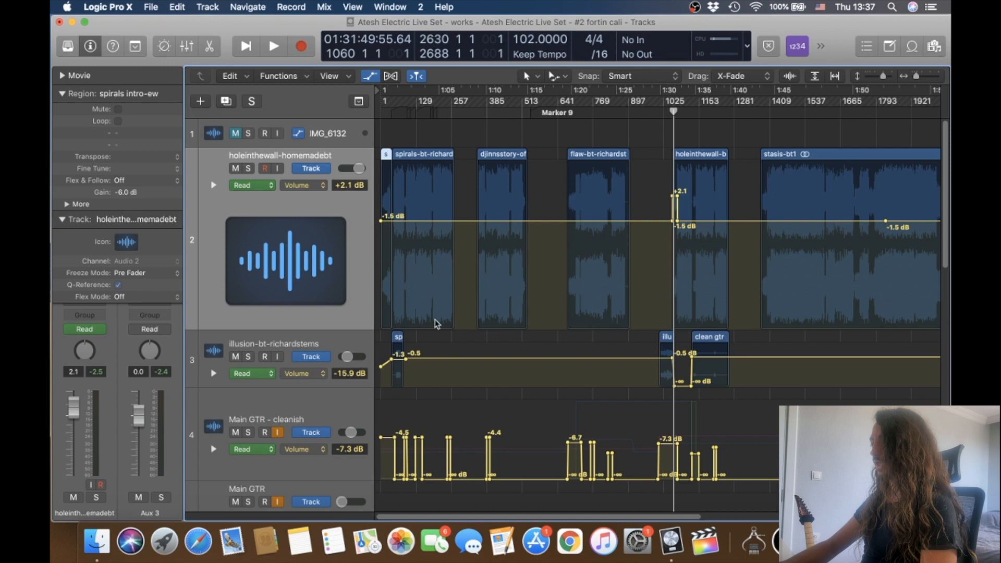
Examine the illusion region and the volume automation around it on the illusion-bt-richardstems track.
click(348, 346)
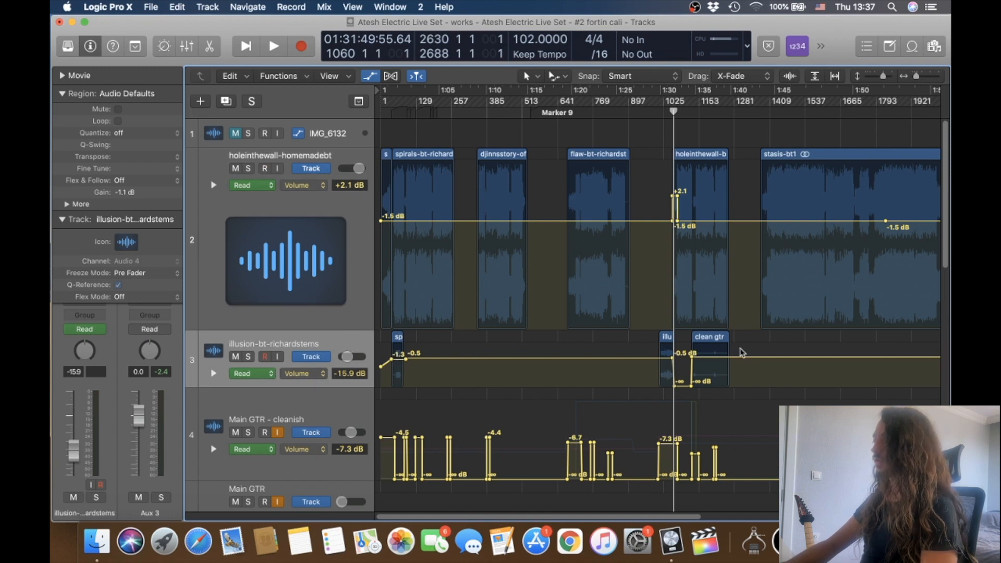
click(668, 342)
key(super+Right)
key(super+Right)
key(super+Right)
key(super+Right)
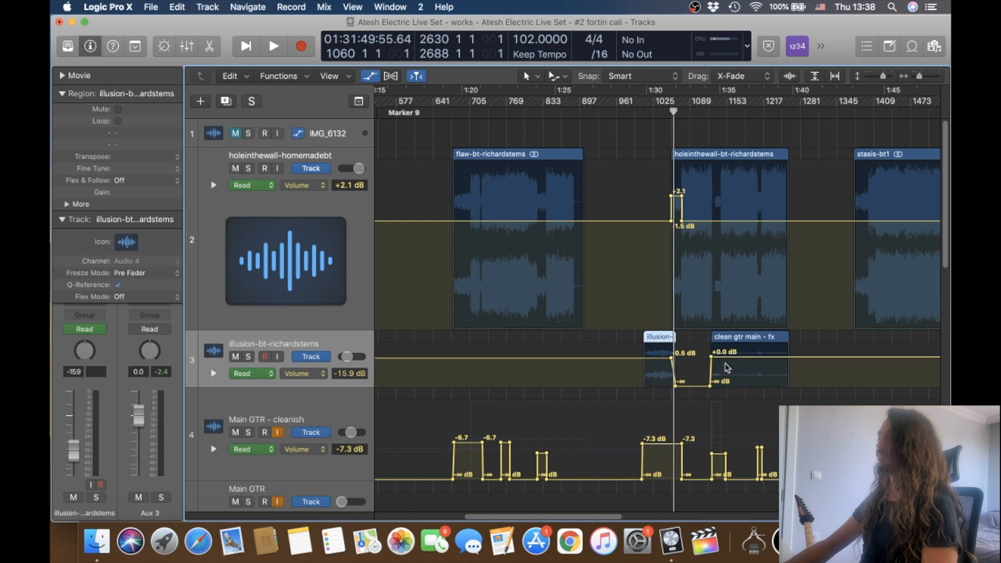
key(super+Left)
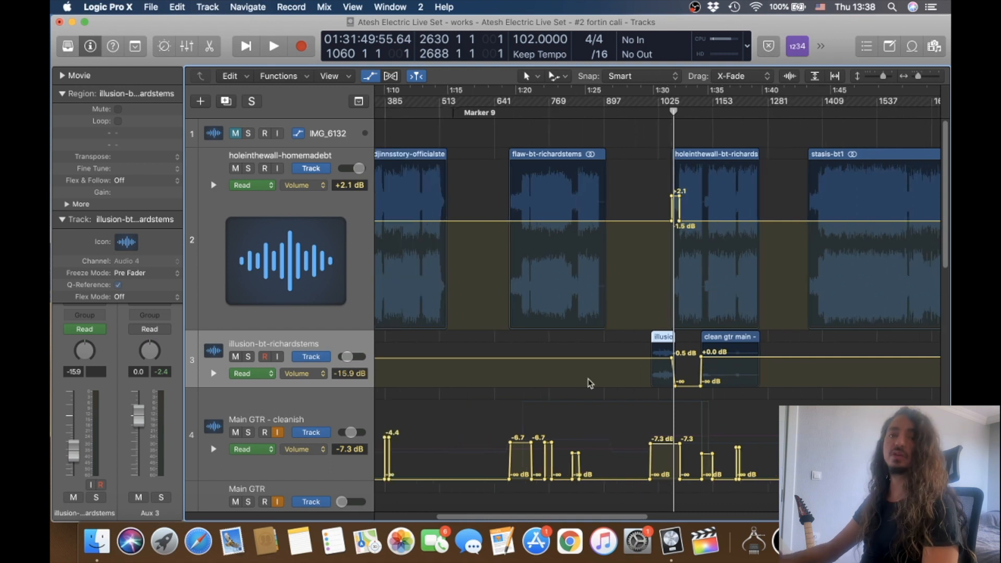
Select the Main GTR - cleanish track and collapse its region and track parameters to reveal the full channel strip.
scroll(590, 383, down, 3)
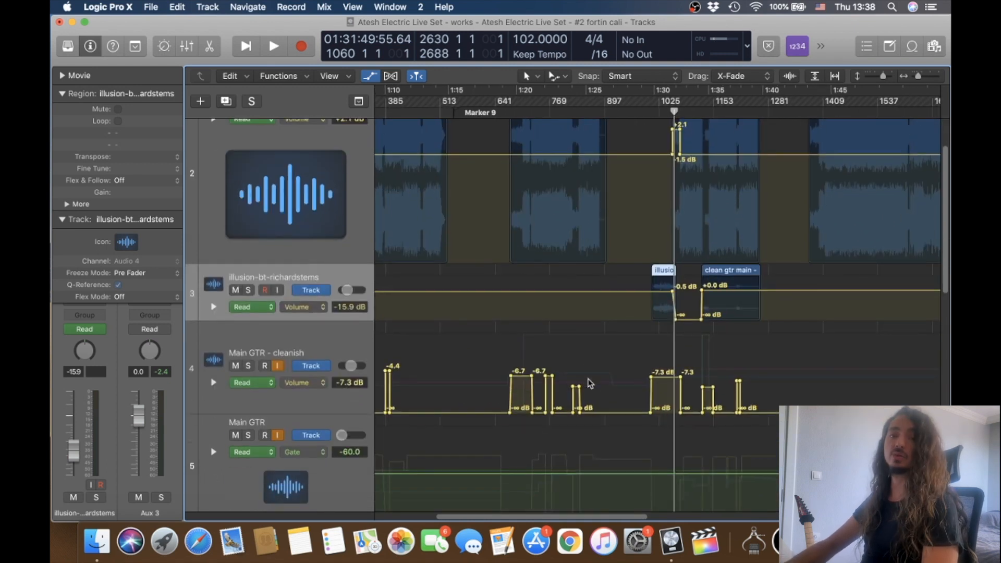
scroll(469, 380, down, 2)
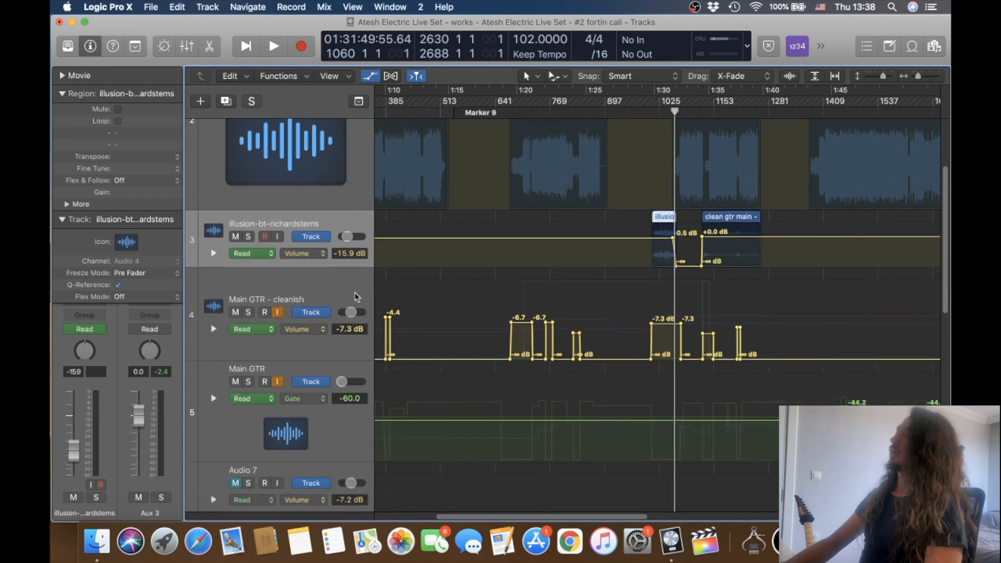
click(340, 295)
scroll(340, 295, down, 2)
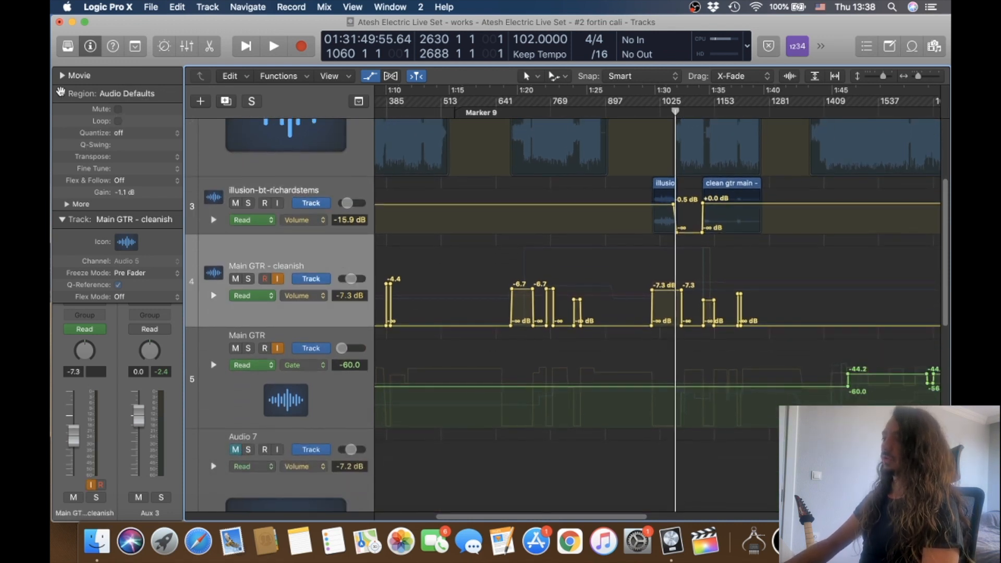
click(62, 94)
click(61, 110)
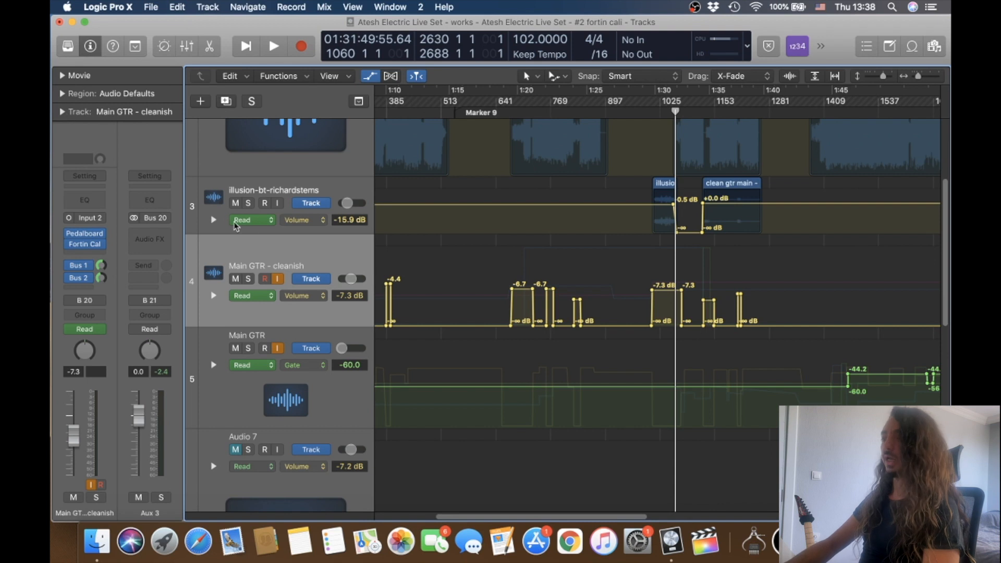
View the pedals in the Pedalboard plug-in on the Main GTR - cleanish track, and close the plug-in.
scroll(461, 281, left, 6)
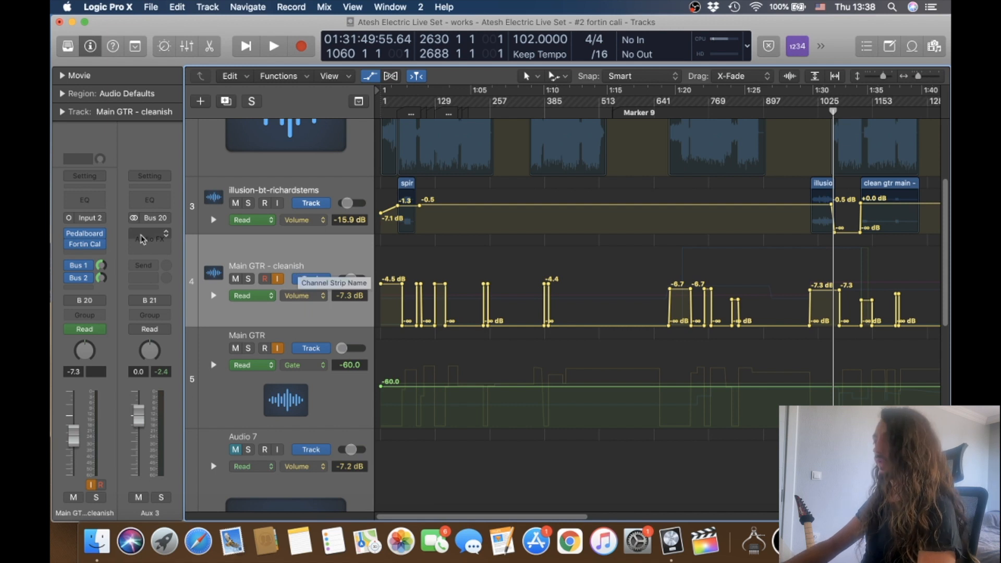
click(85, 234)
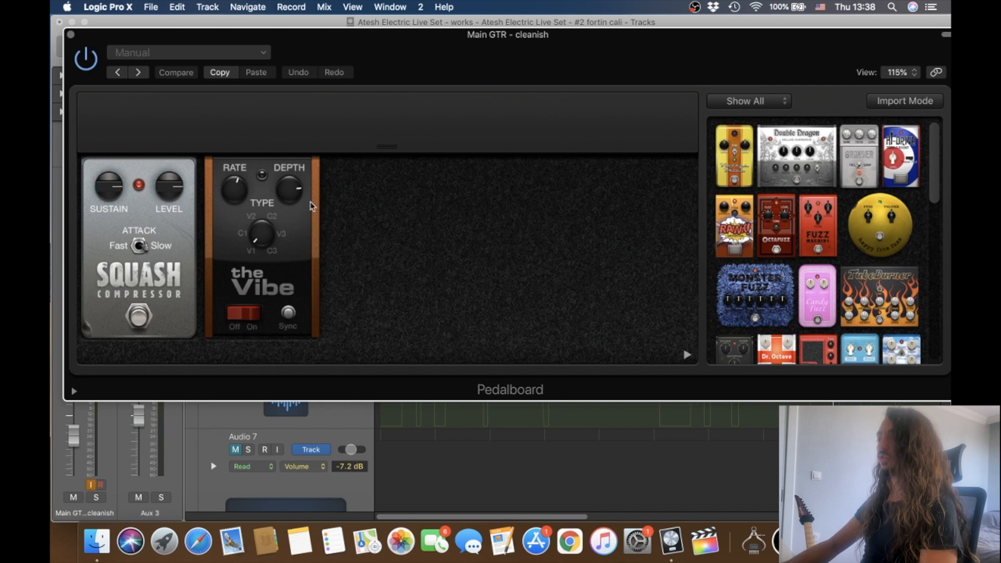
click(70, 35)
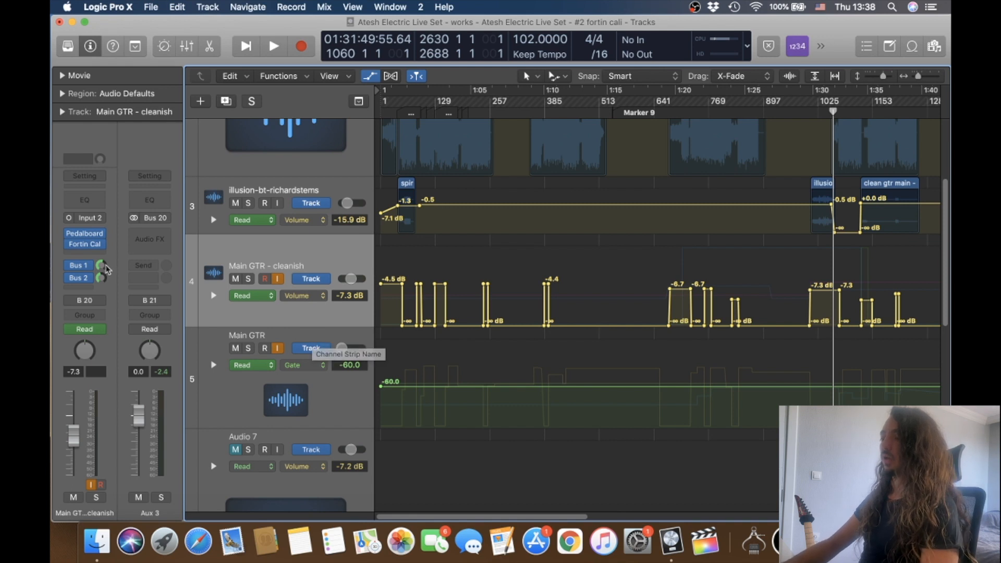
Inspect the VerbSuite reverb on the Bus 1 aux and the Repeater delay on the Bus 2 aux, closing both plug-ins.
click(81, 268)
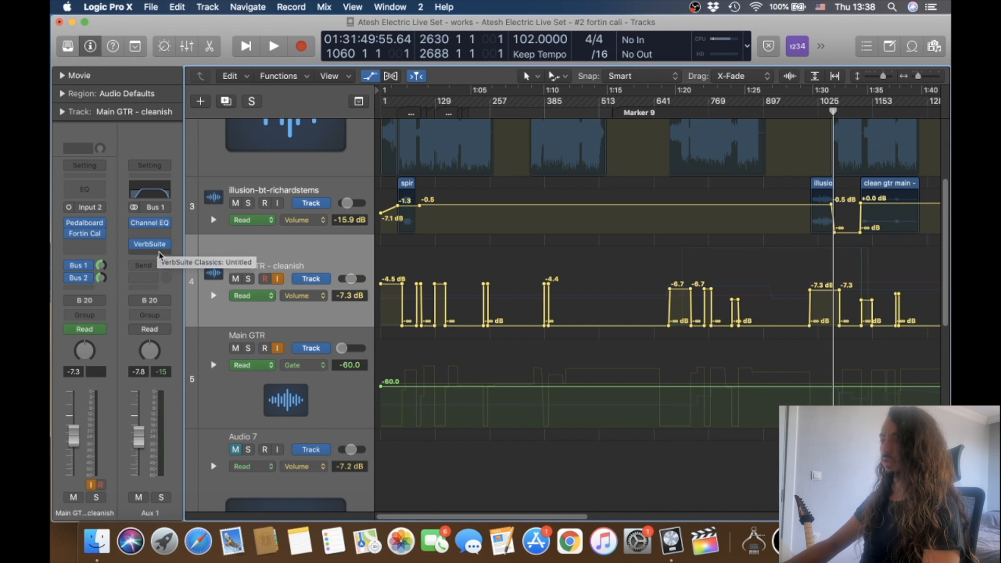
click(151, 245)
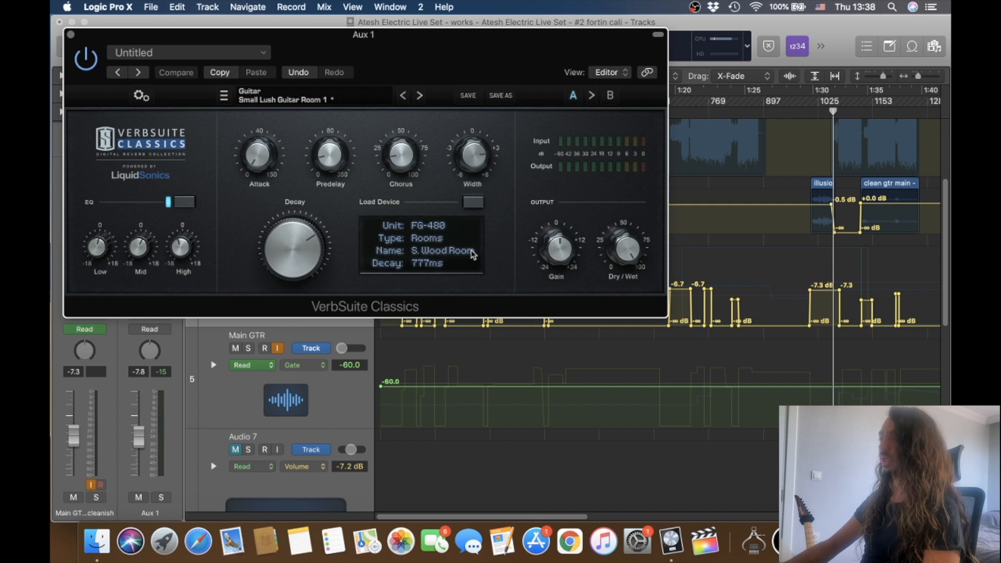
click(70, 35)
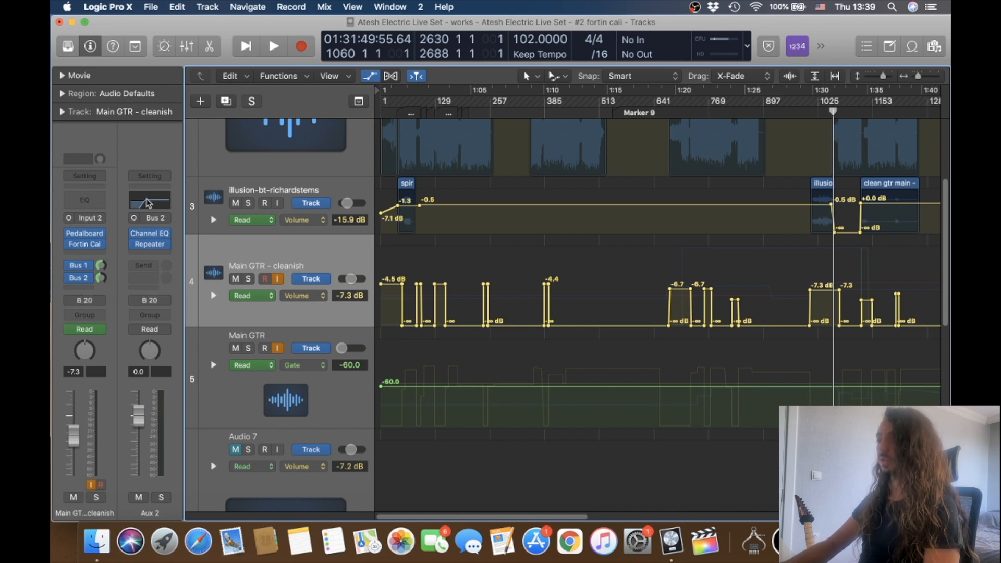
click(152, 246)
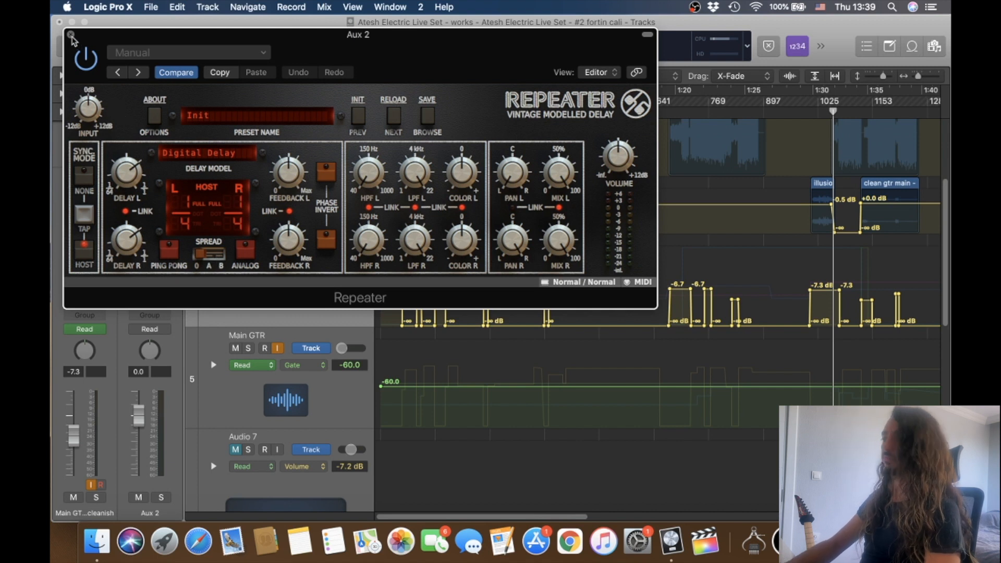
click(71, 35)
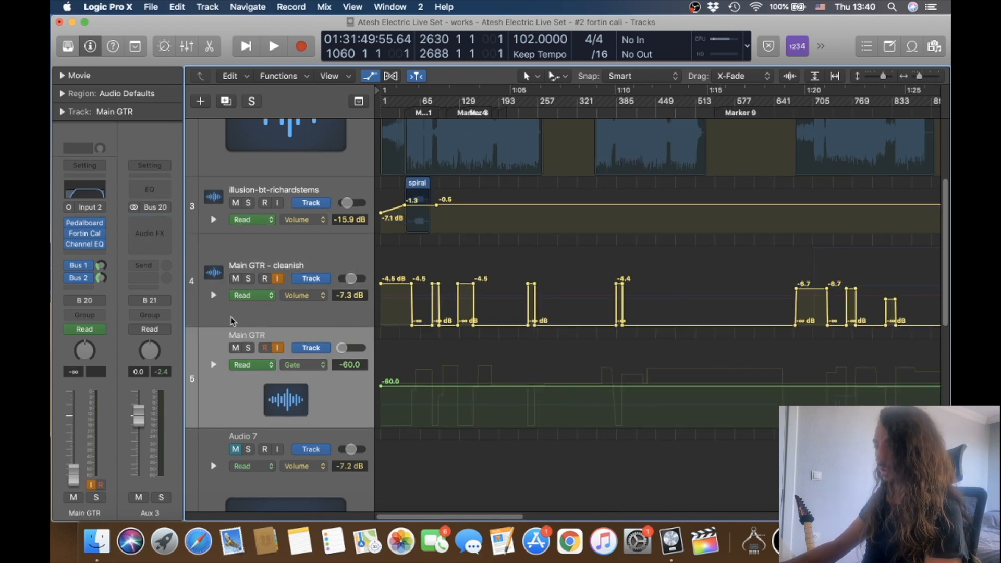
Check the Pedalboard plug-in on the Main GTR track, and compare that track's automation with the cleanish guitar track.
click(84, 225)
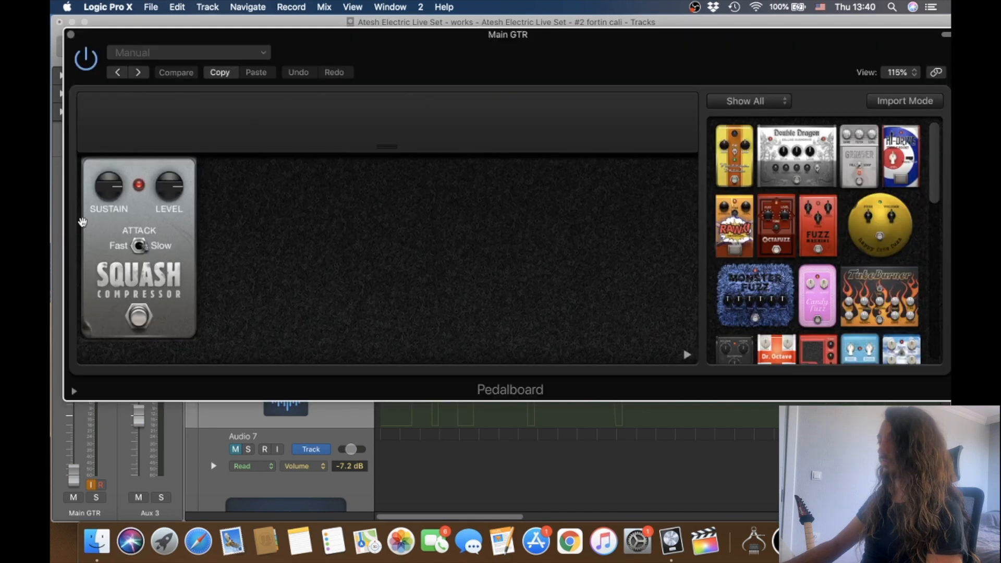
click(60, 22)
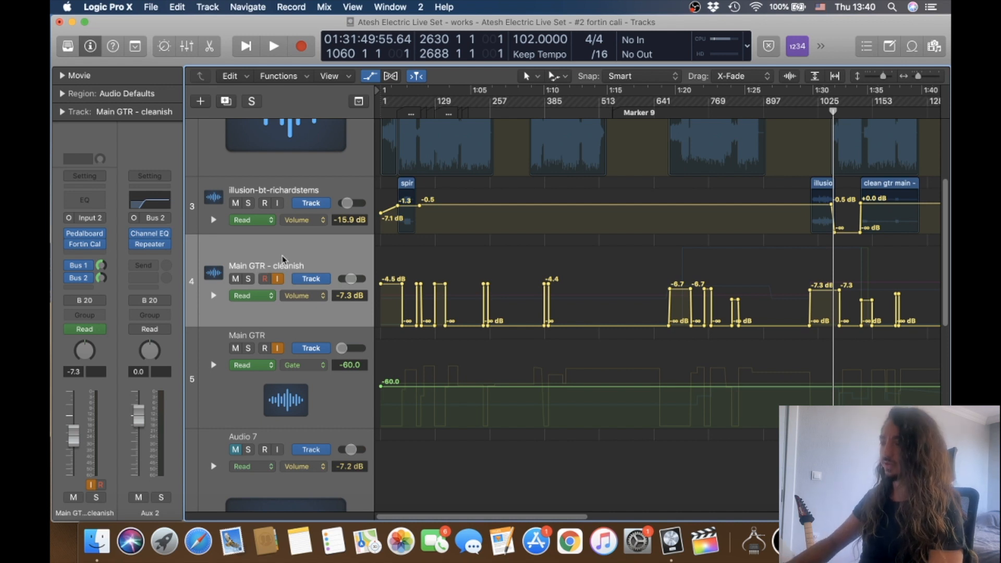
key(super+Right)
key(super+Right)
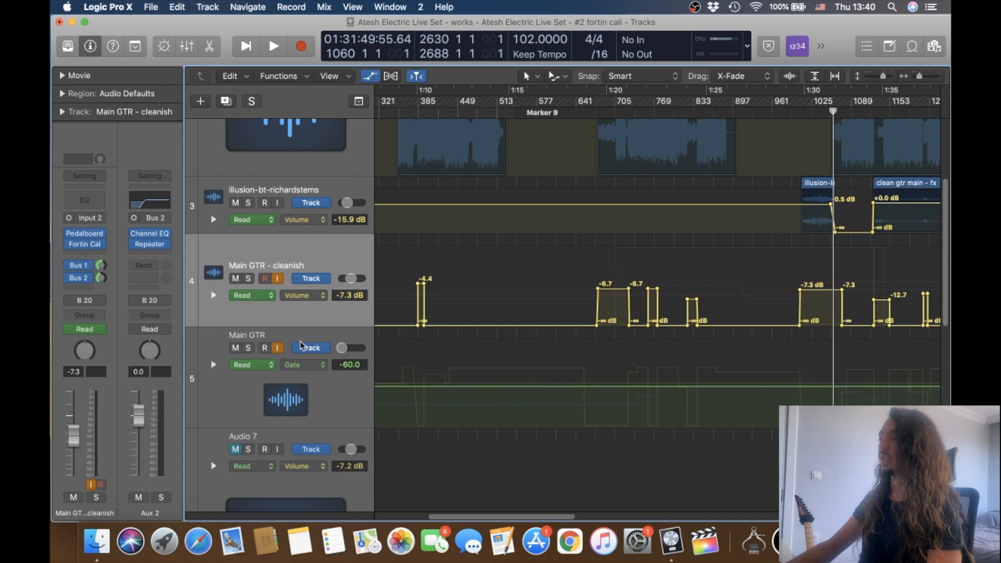
click(299, 339)
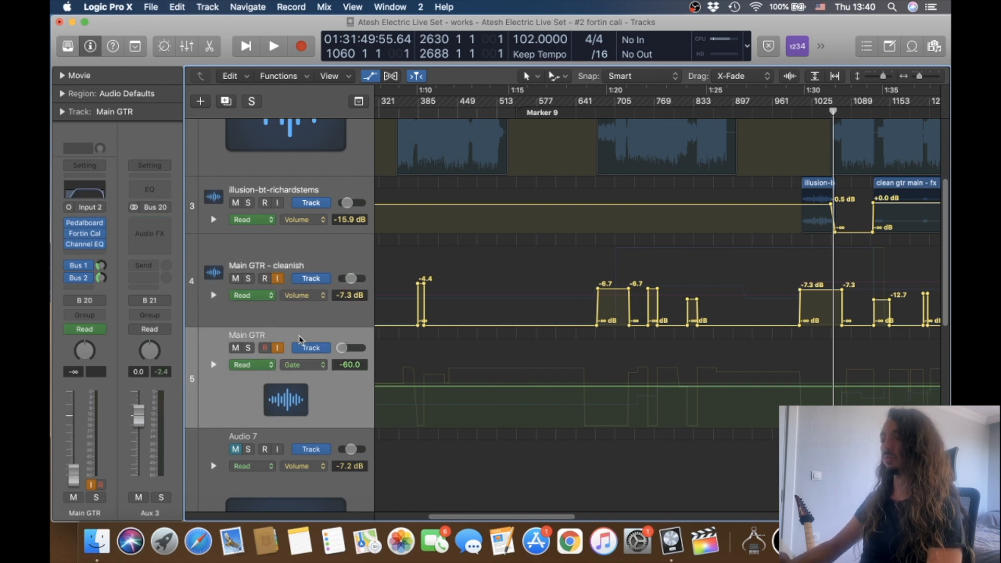
scroll(428, 327, left, 8)
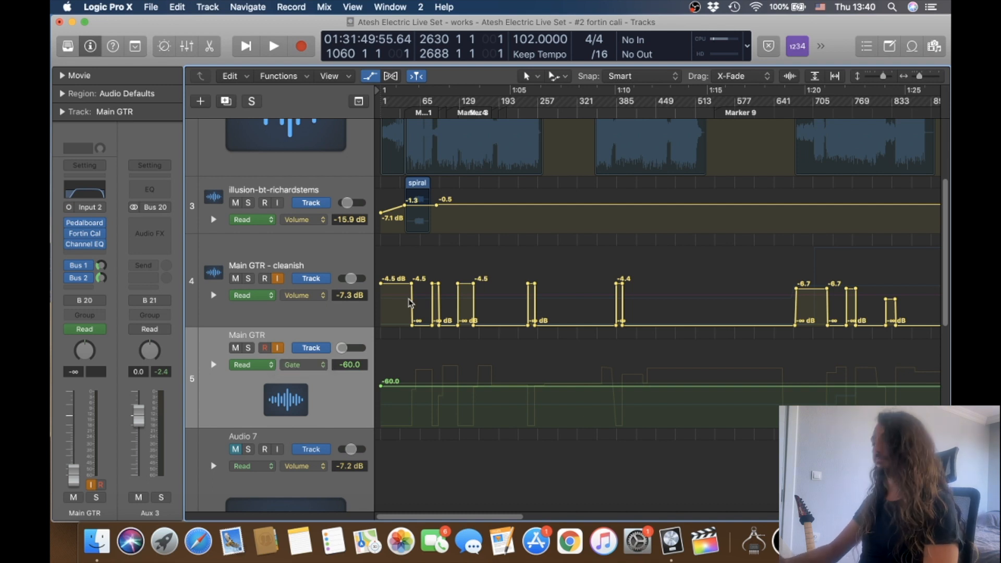
Expand the automation lanes of the Main GTR - cleanish track to display its sends, pedal state and Hexdrive parameters.
click(331, 253)
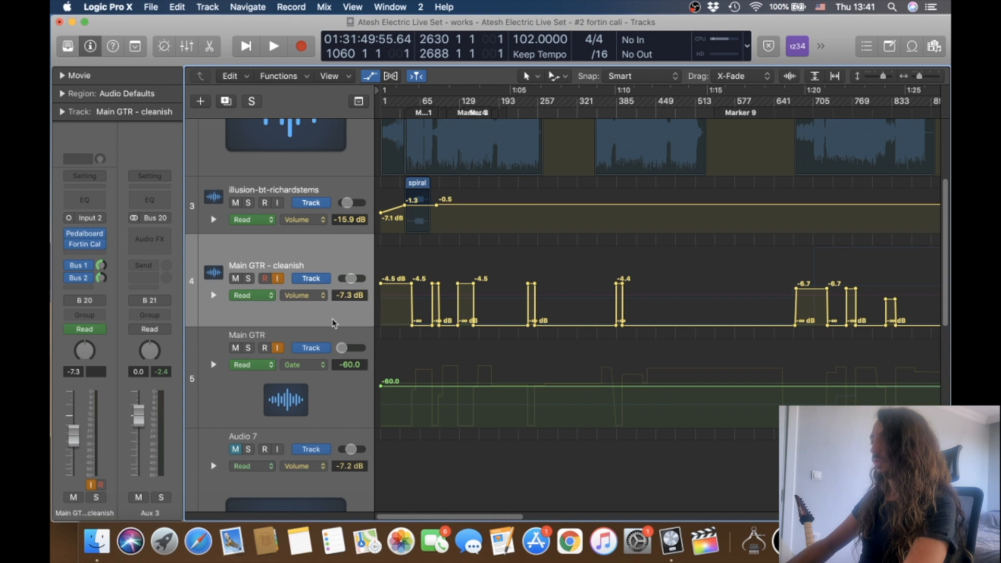
click(213, 296)
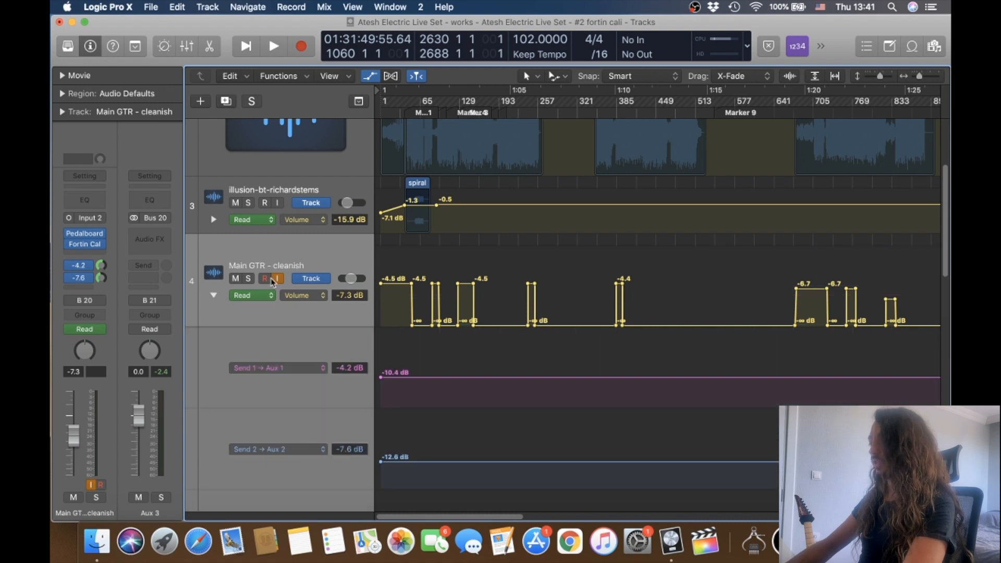
scroll(271, 279, down, 3)
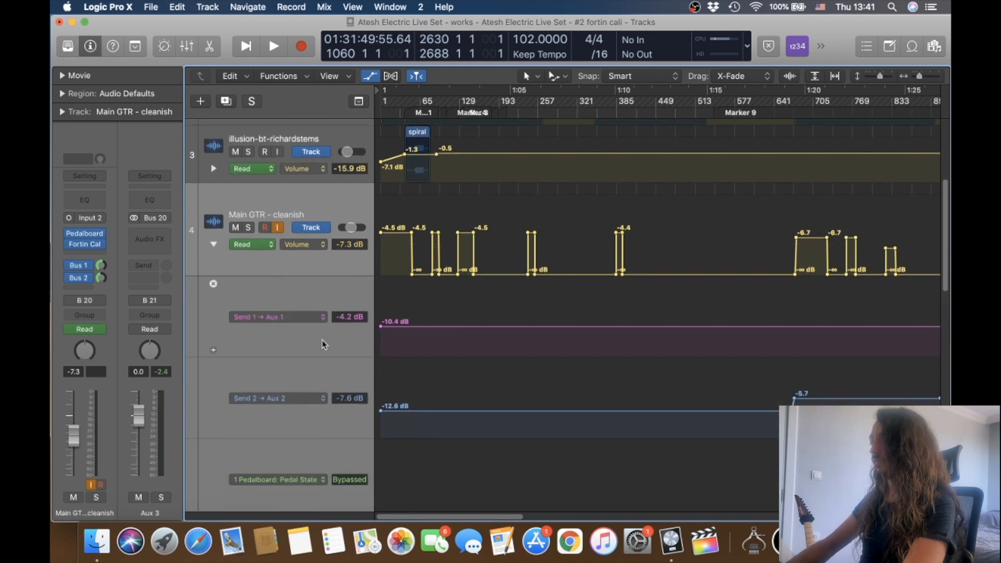
scroll(323, 344, down, 15)
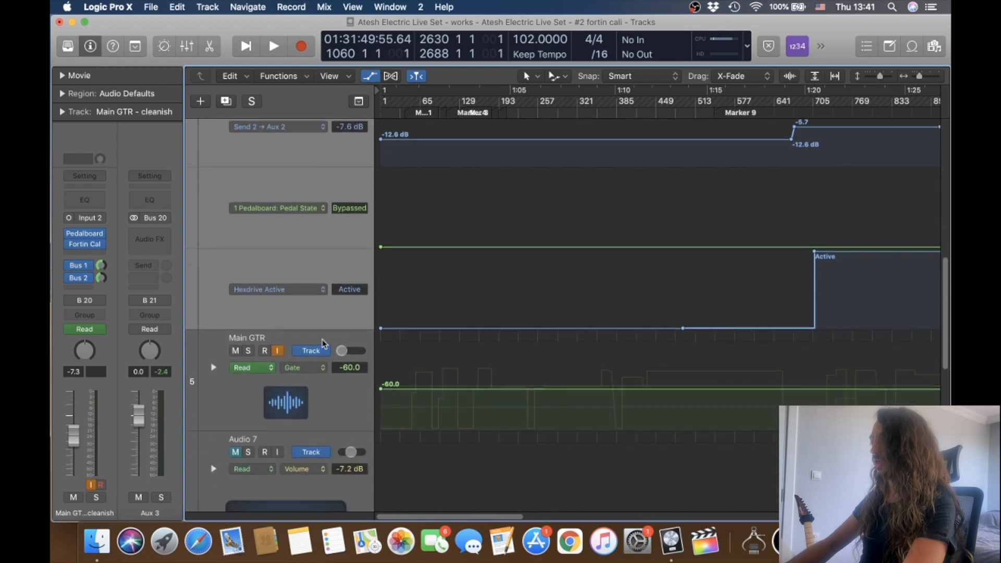
Examine the volume, Send 1, Send 2 and Pedalboard automation of the Main GTR - cleanish track across the whole set.
scroll(324, 344, up, 12)
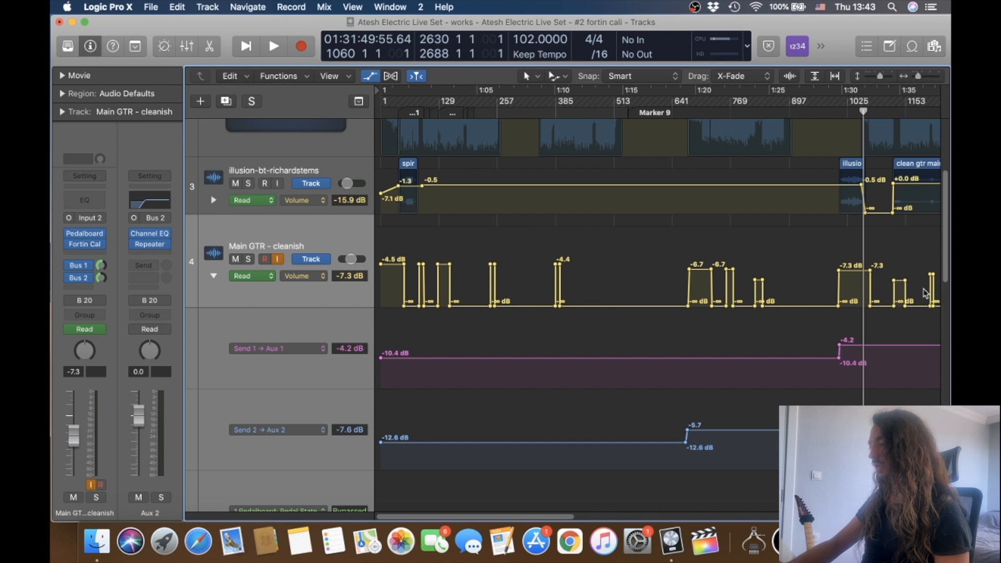
scroll(925, 294, right, 5)
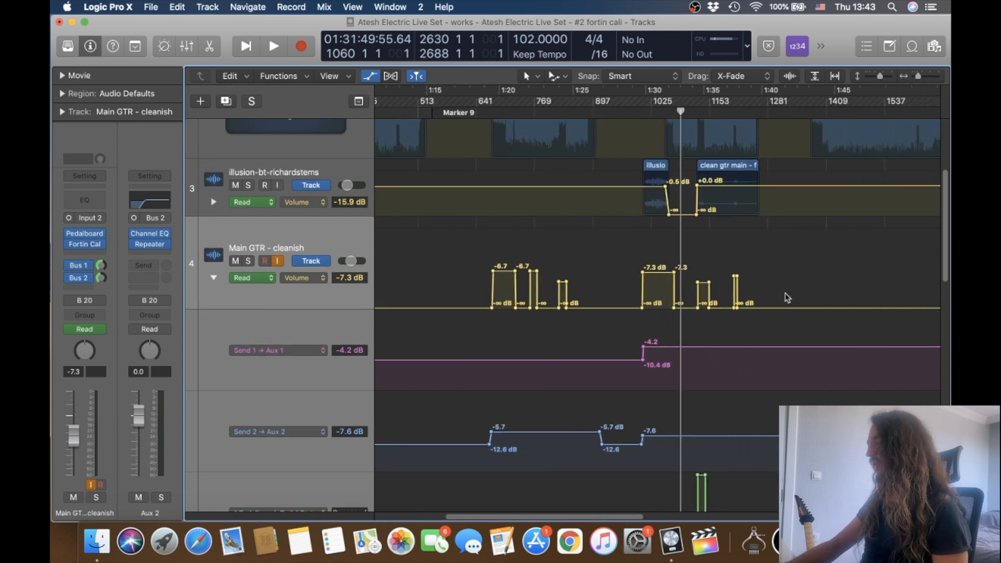
scroll(787, 297, left, 10)
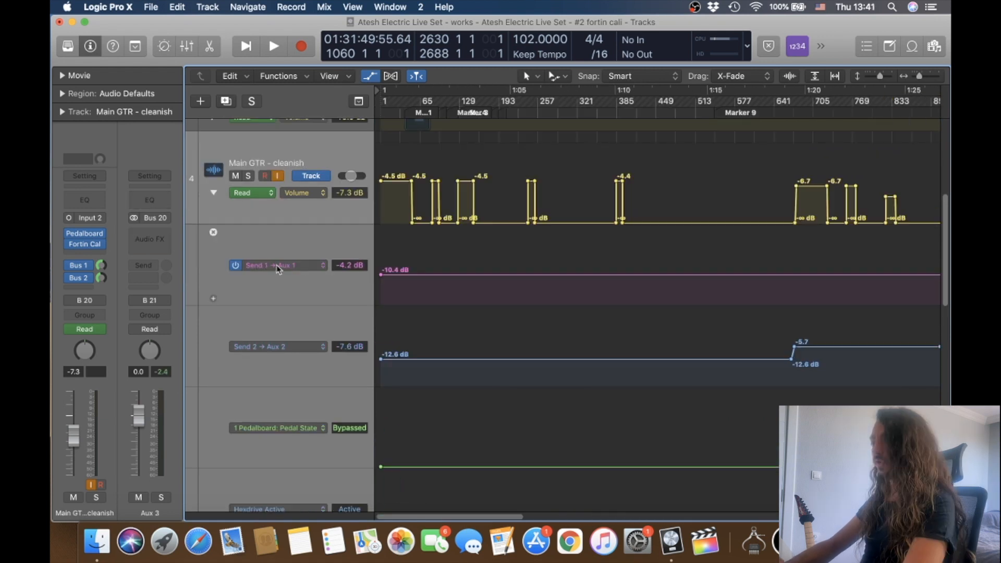
key(super+Left)
key(super+Left)
key(super+Left)
key(super+Left)
key(super+Left)
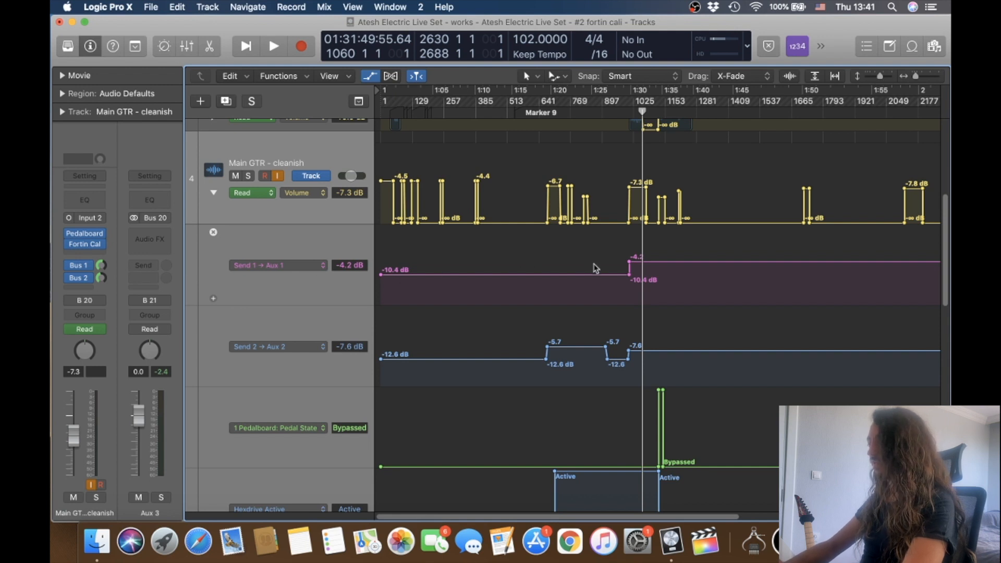
scroll(693, 283, right, 5)
alt+scroll(693, 287, down, 3)
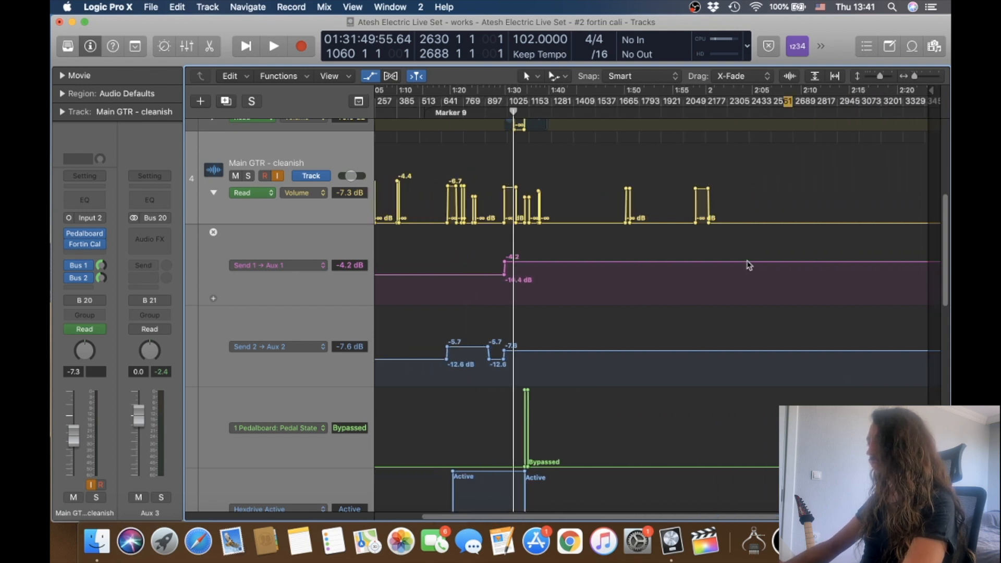
Check the Main GTR - cleanish track's Bus 2 send and examine its Send 2, Pedalboard pedal state and Hexdrive automation.
scroll(274, 376, down, 1)
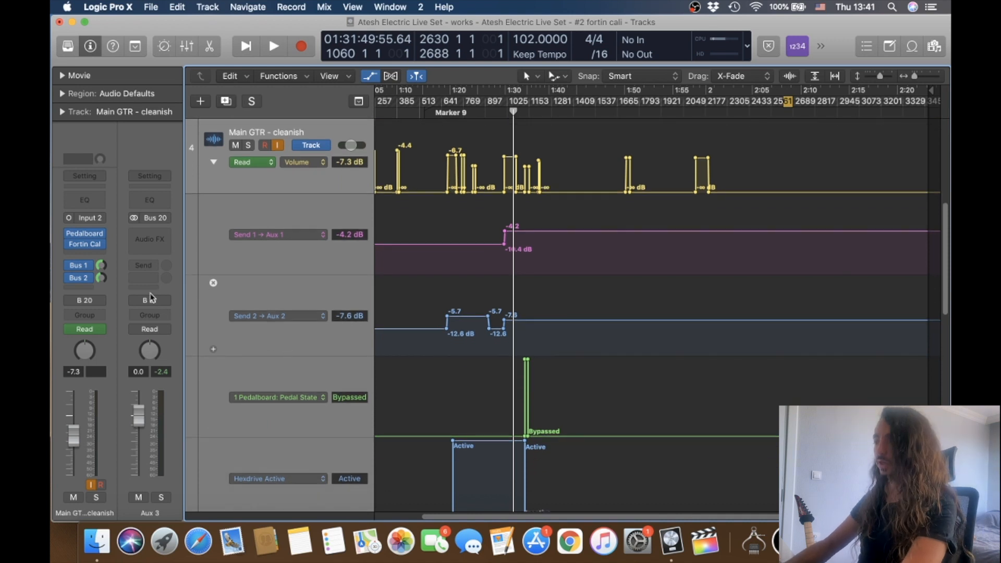
click(79, 278)
scroll(451, 327, left, 5)
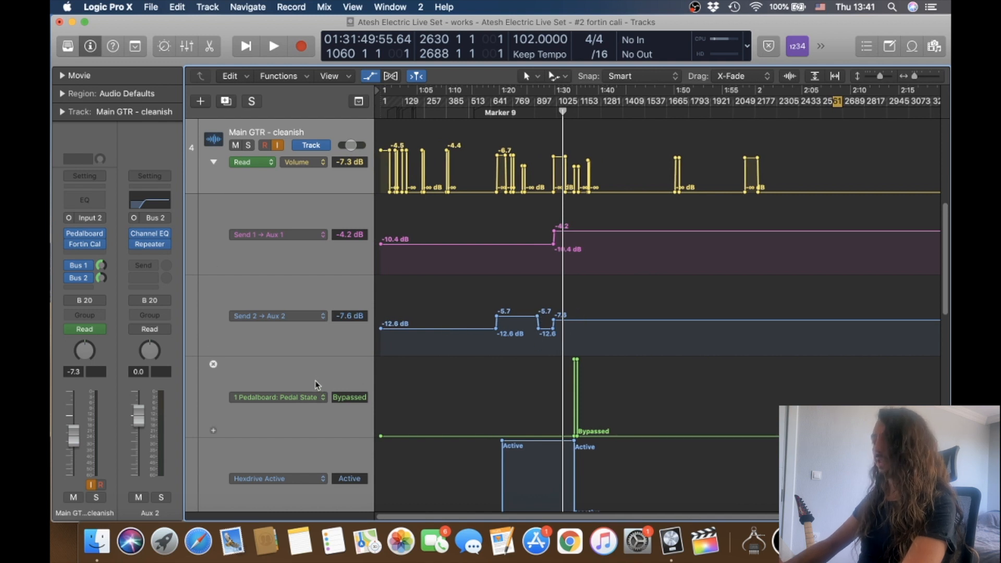
scroll(317, 384, down, 3)
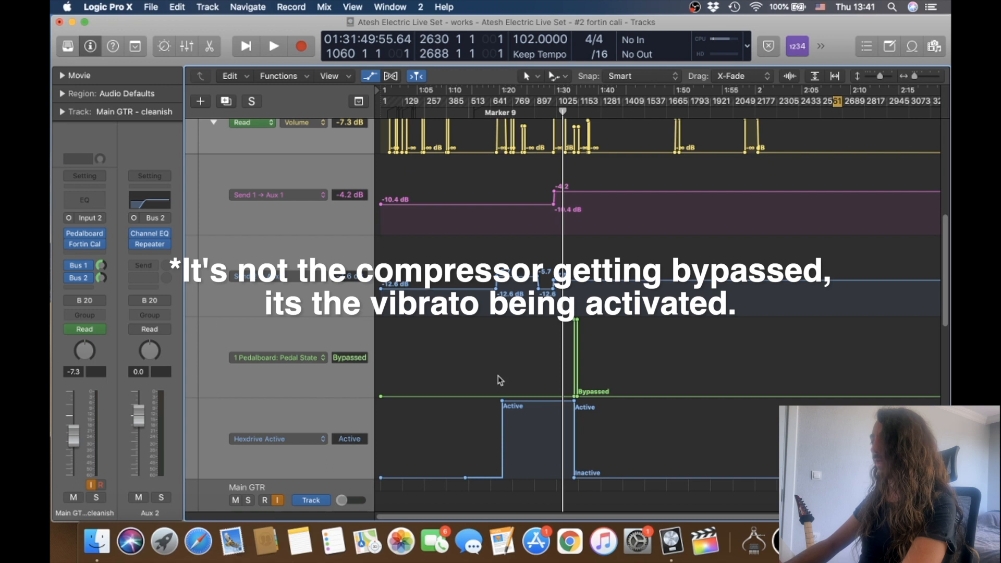
scroll(558, 370, up, 3)
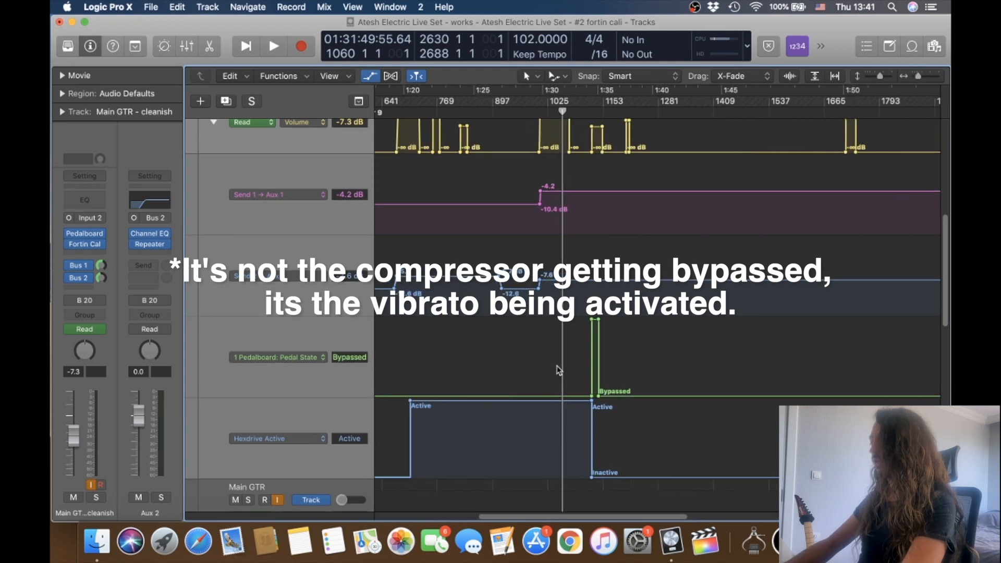
scroll(557, 370, up, 3)
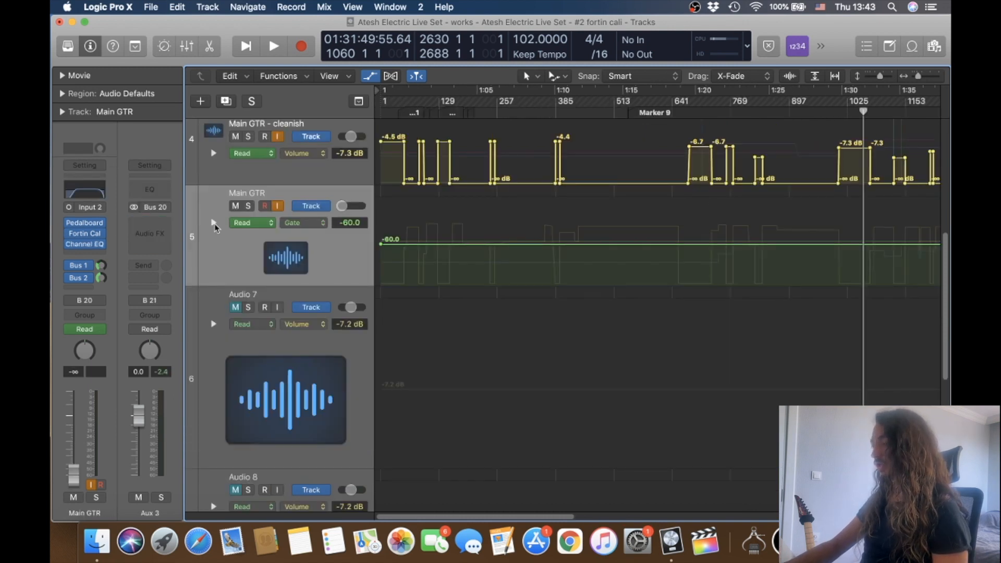
Expand the Main GTR track's automation lanes, examine its Gate and Volume curves across the set, and collapse the lanes.
click(214, 223)
scroll(346, 212, down, 2)
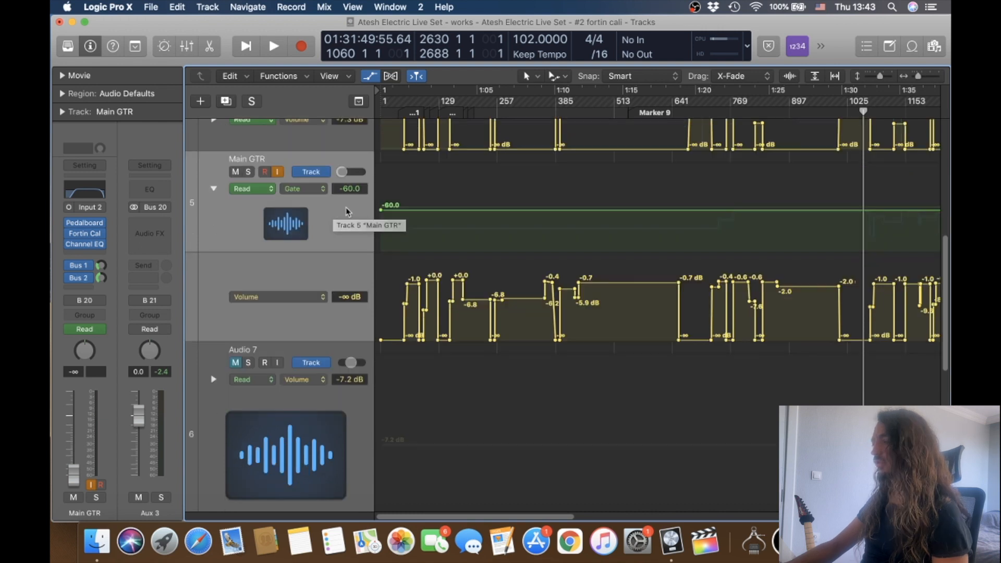
scroll(411, 219, down, 3)
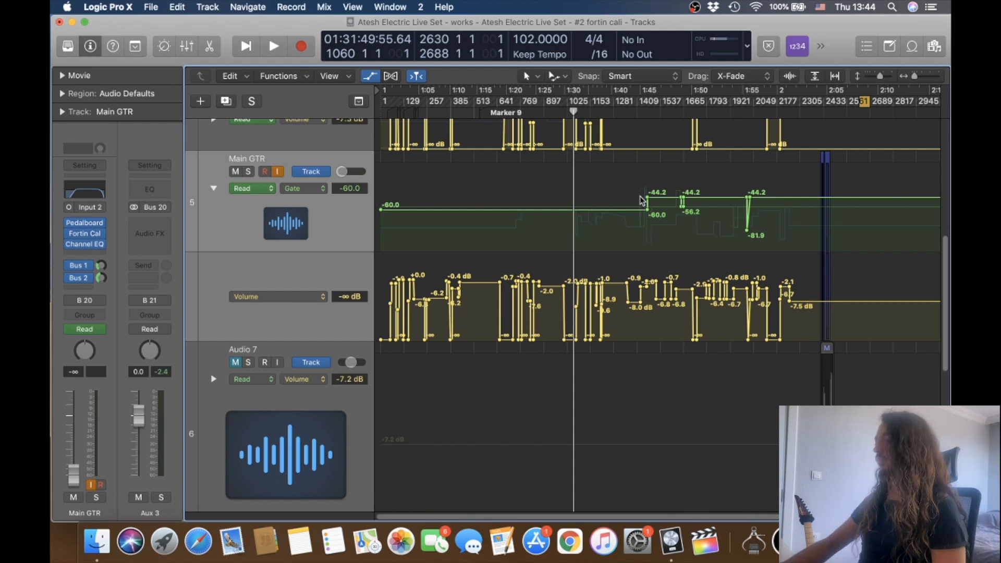
click(213, 189)
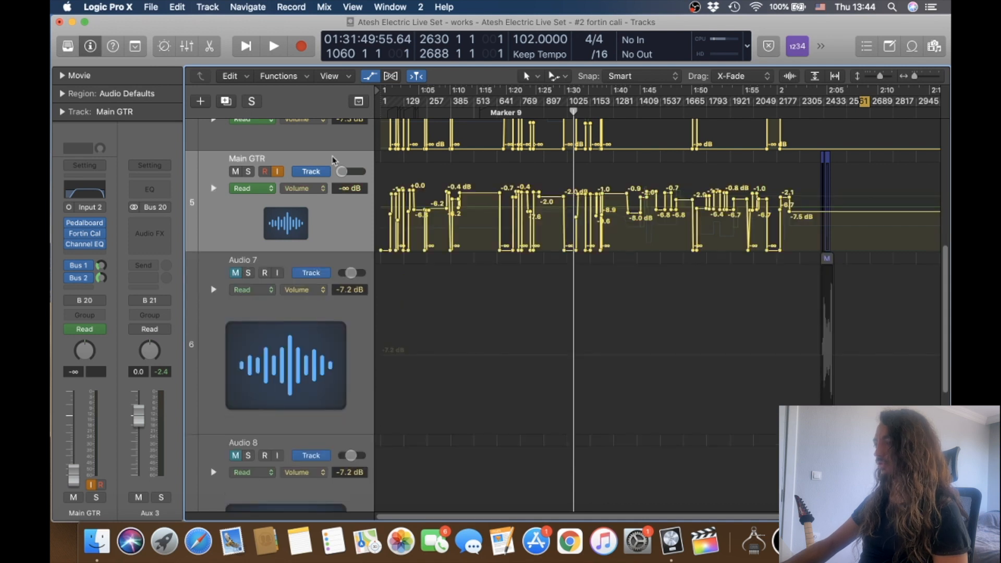
Enlarge the Main GTR track and examine its volume automation from the start of the set onward.
key(super+Right)
key(super+Right)
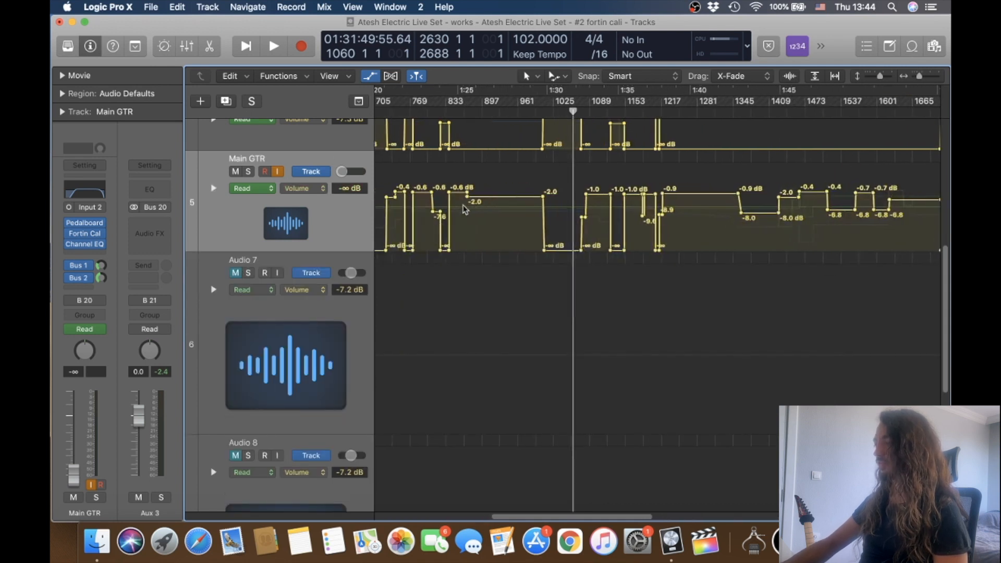
drag(349, 255, 350, 371)
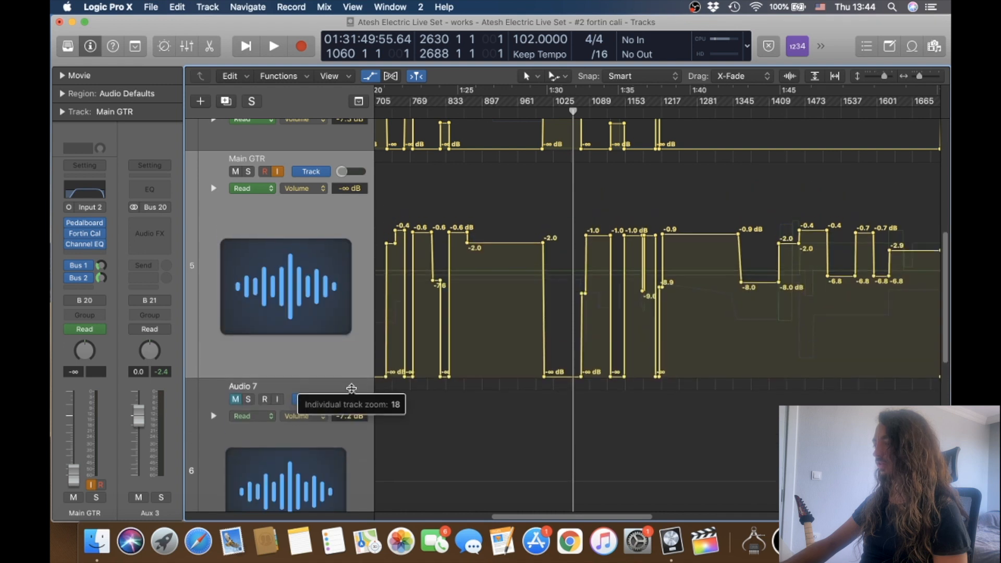
scroll(551, 297, left, 3)
scroll(552, 300, right, 10)
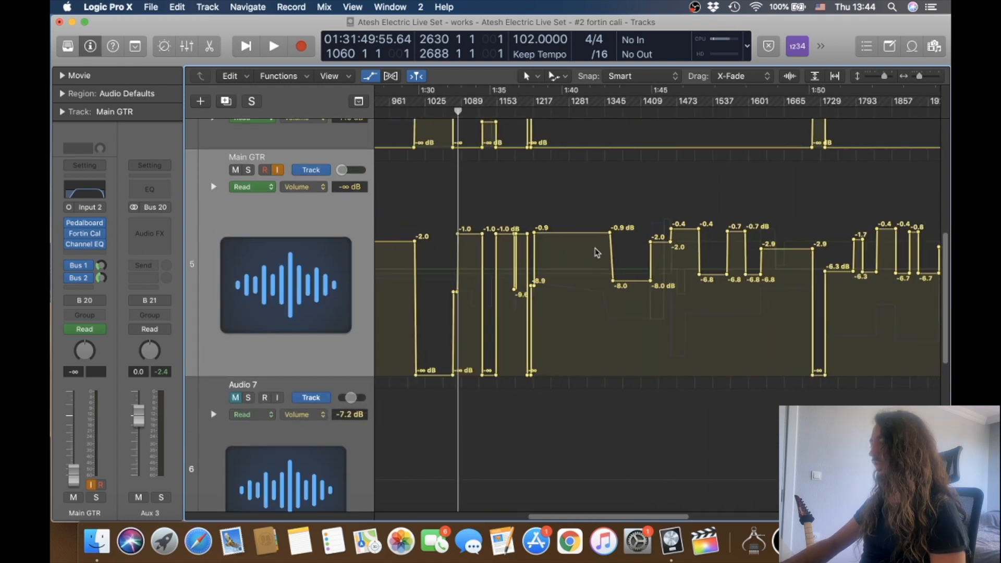
scroll(616, 242, left, 15)
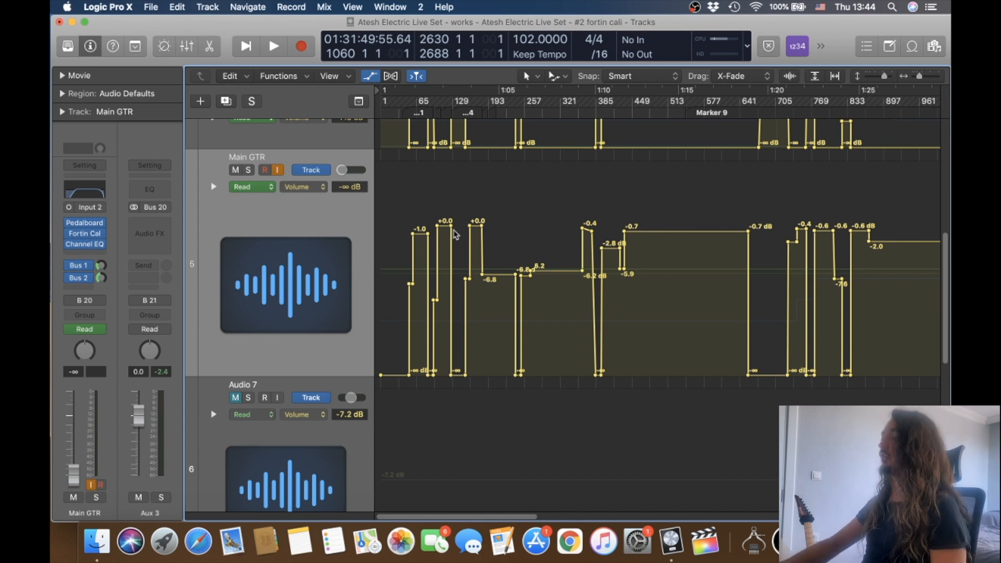
scroll(596, 251, right, 5)
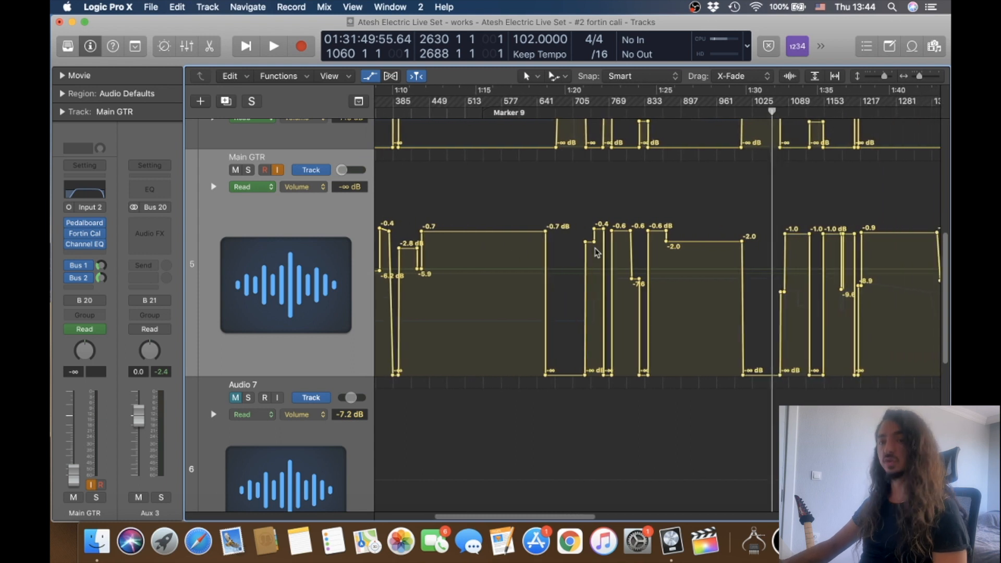
scroll(597, 253, right, 2)
Display the relative ± Pan automation on the Main GTR track and examine it across the set.
click(304, 186)
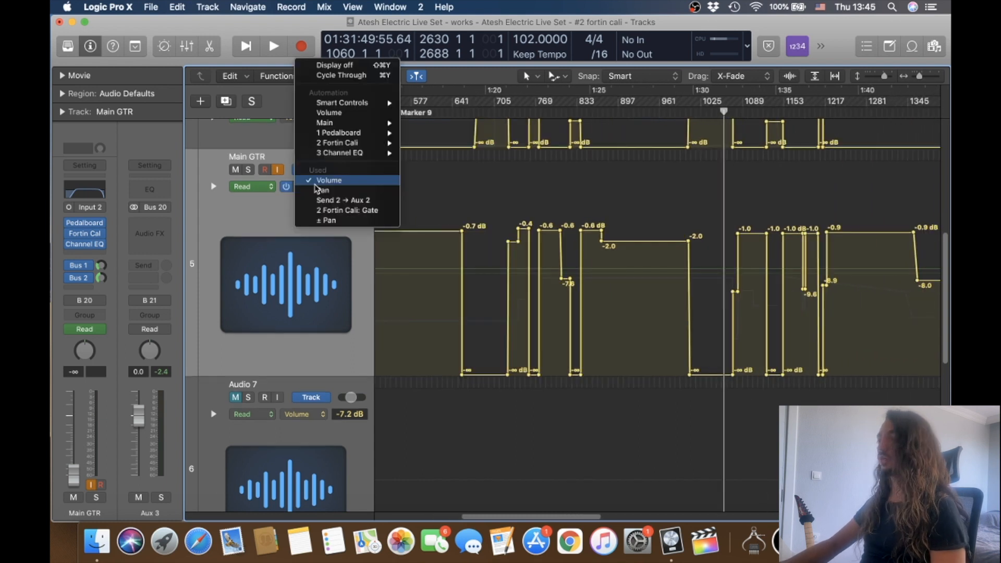
click(324, 226)
scroll(582, 257, down, 6)
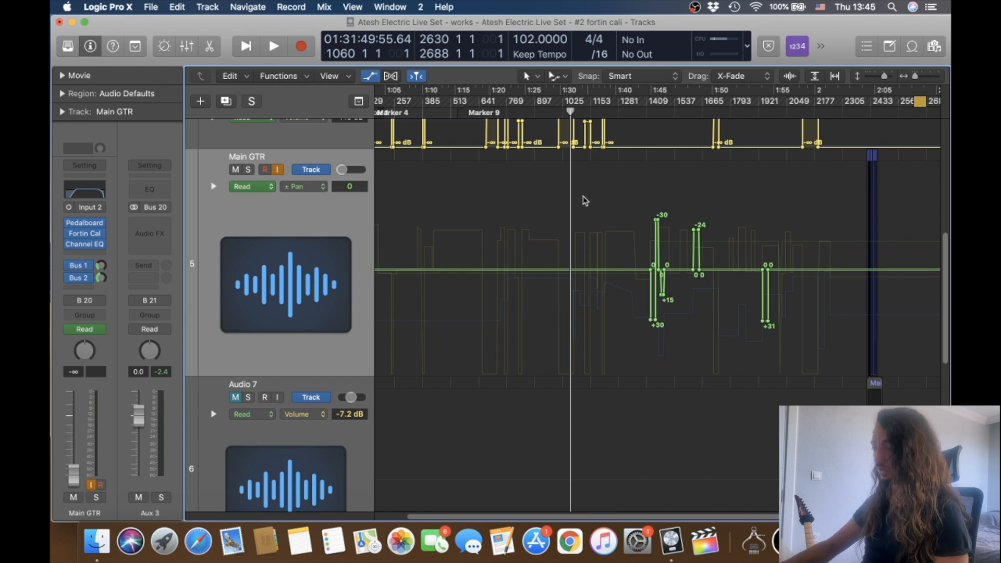
Switch the Main GTR automation lane to Send 2 → Aux 2 and examine the delay send changes.
click(304, 186)
click(312, 183)
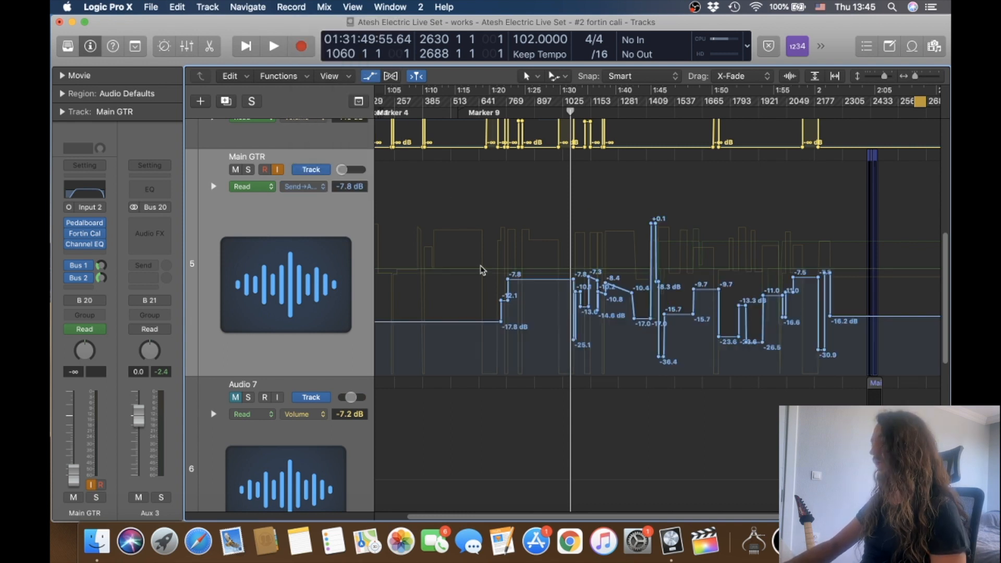
scroll(482, 270, up, 5)
scroll(482, 270, down, 6)
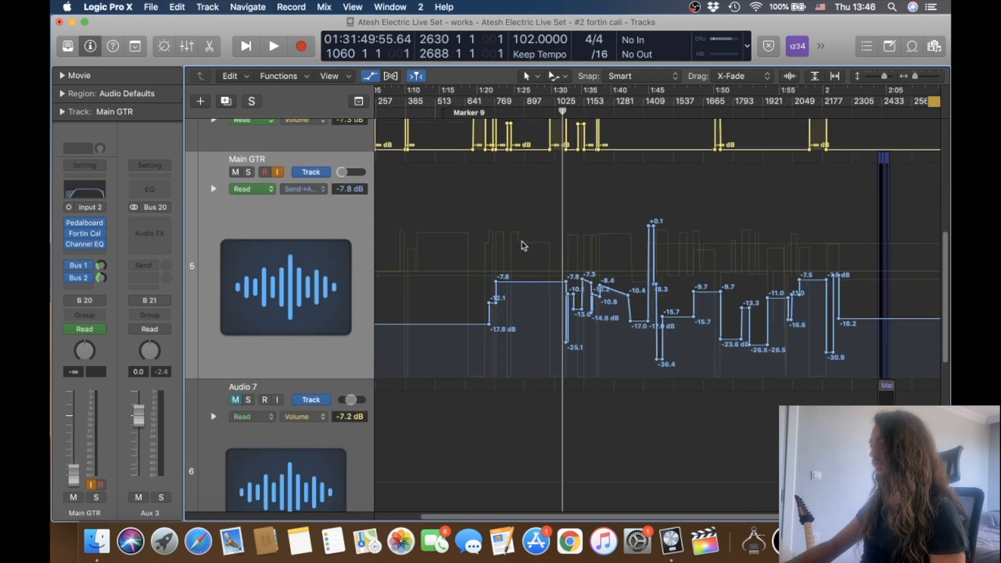
Compare the backing track regions and their volume automation with both guitar tracks around the holeinthewall song.
scroll(524, 245, up, 5)
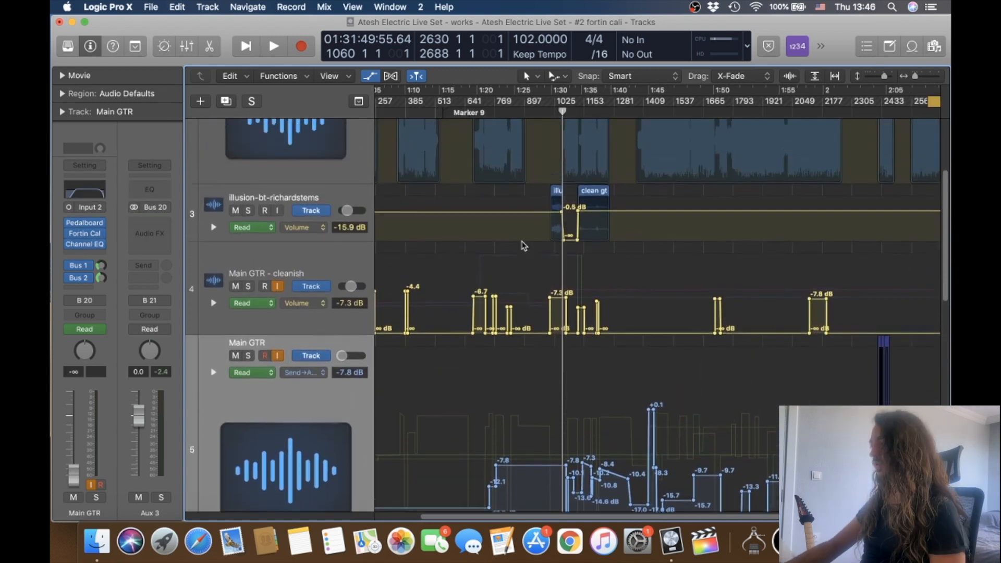
scroll(524, 245, up, 5)
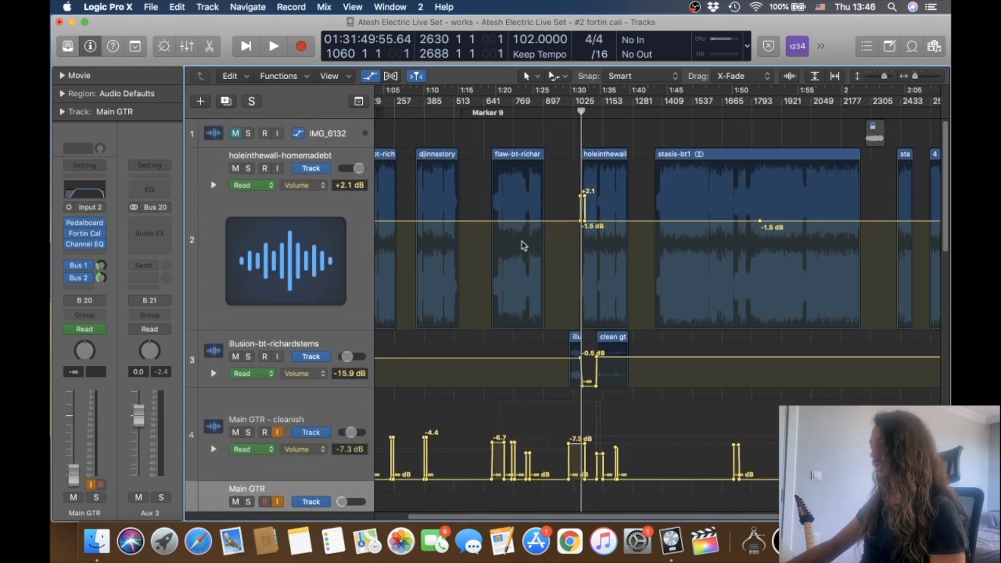
scroll(524, 245, up, 8)
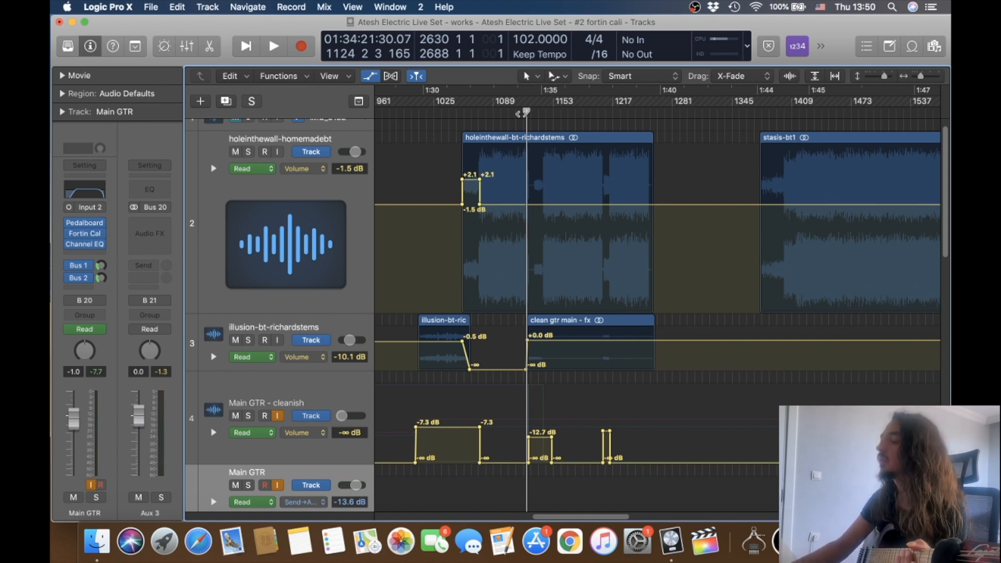
scroll(521, 114, up, 10)
scroll(722, 139, down, 7)
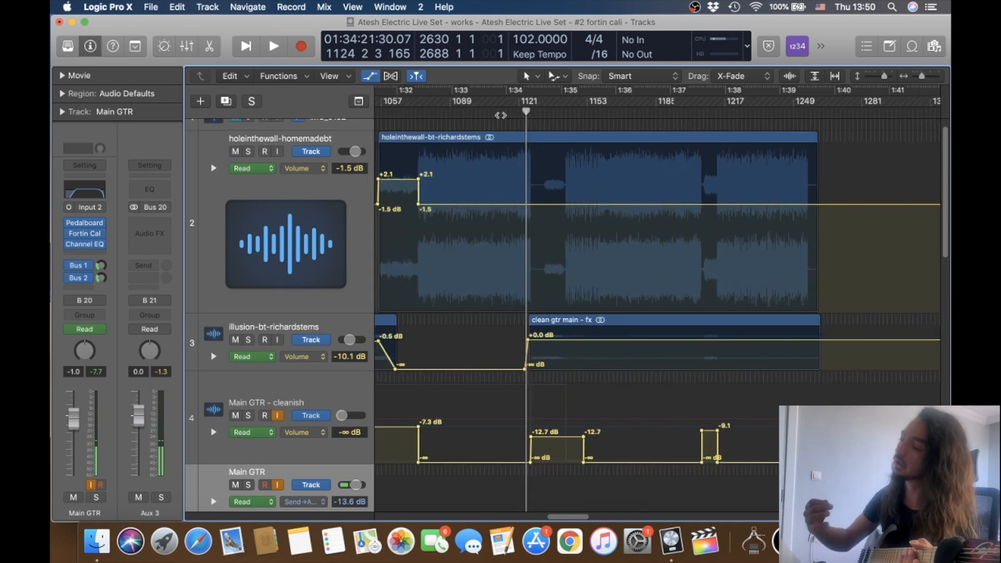
scroll(565, 192, down, 5)
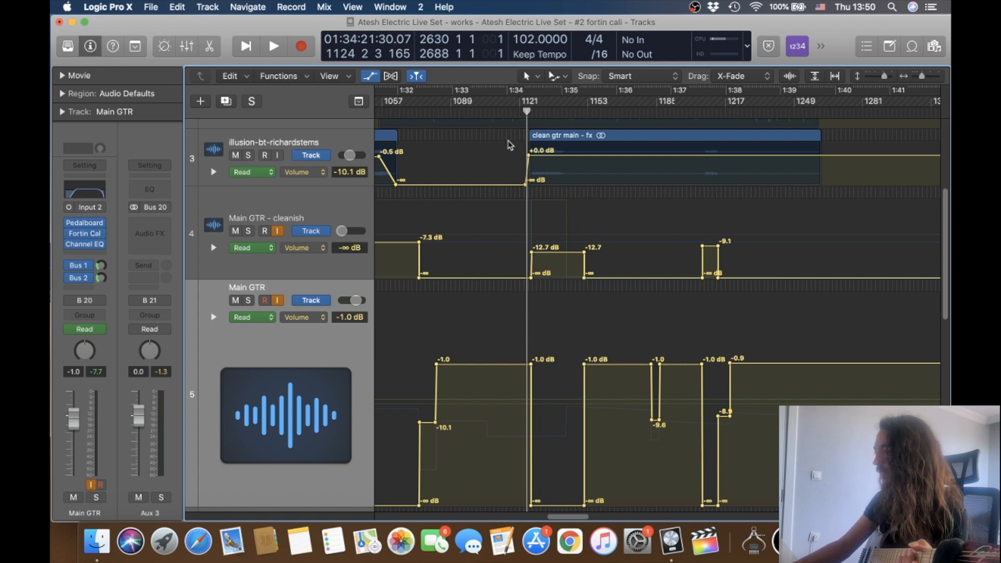
Play the transition into the clean guitar part from around bar 1121 and stop playback.
scroll(502, 113, up, 4)
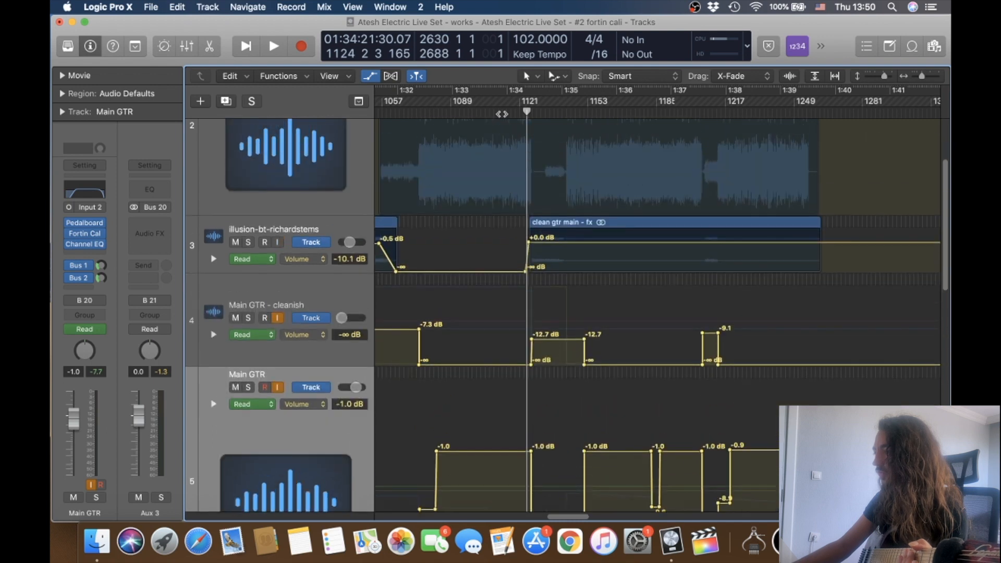
click(502, 114)
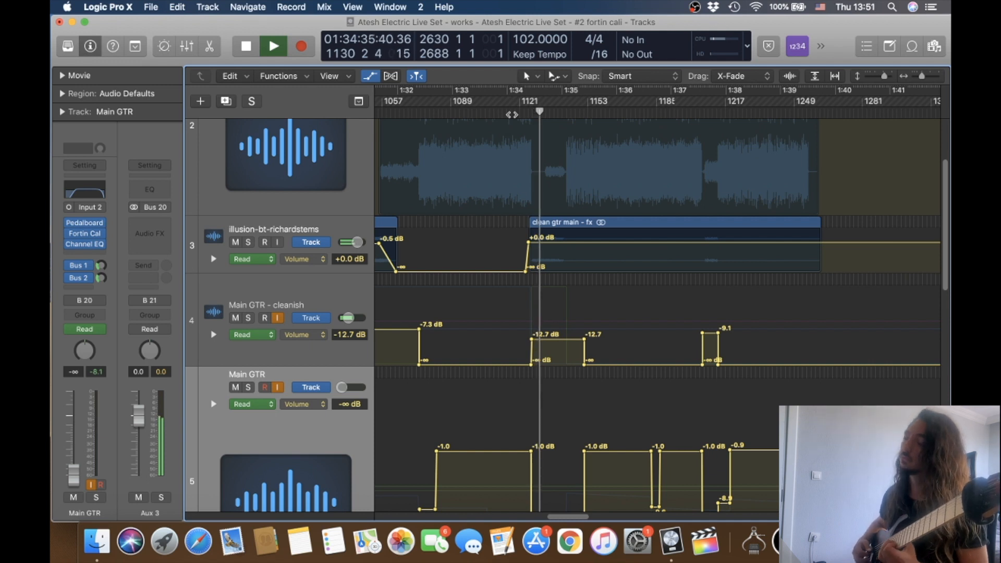
key(space)
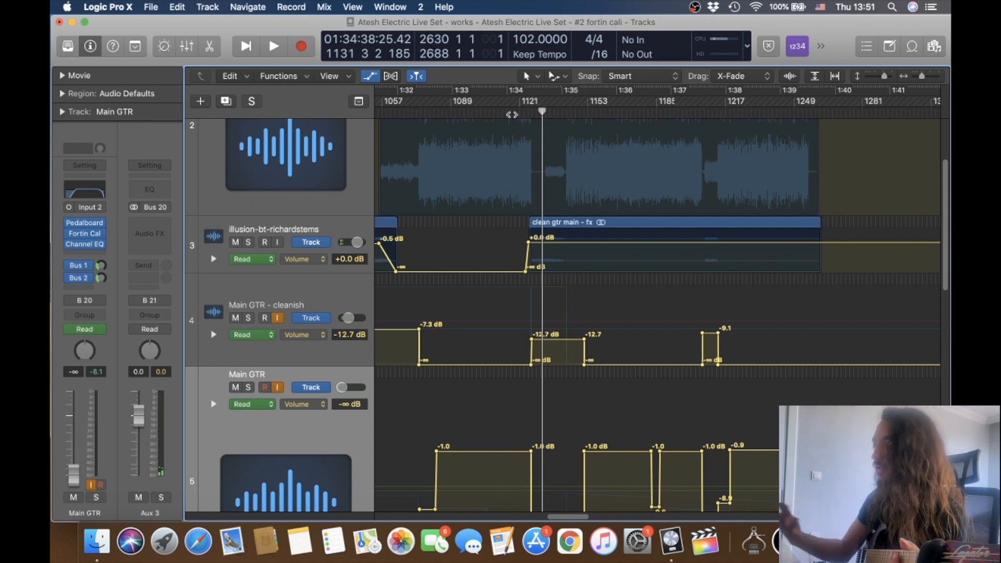
Select the Main GTR - cleanish track and compare its volume automation with the Main GTR track's at the playhead.
click(338, 301)
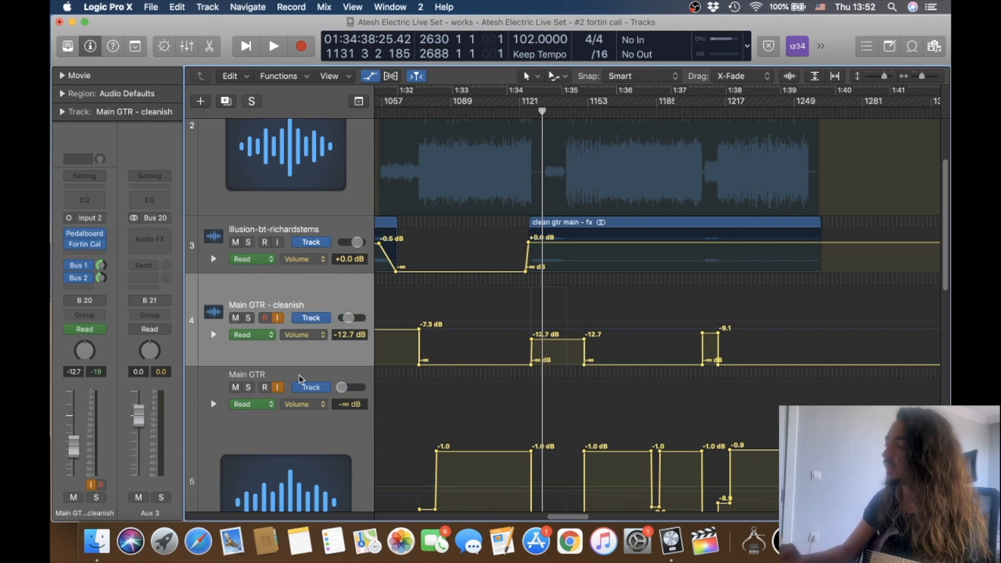
scroll(300, 378, down, 1)
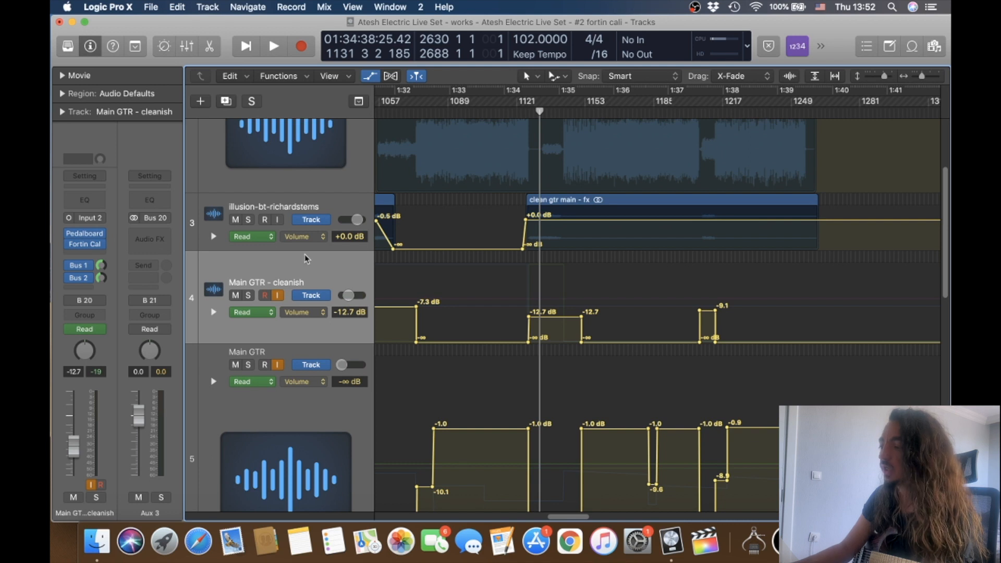
scroll(304, 255, left, 2)
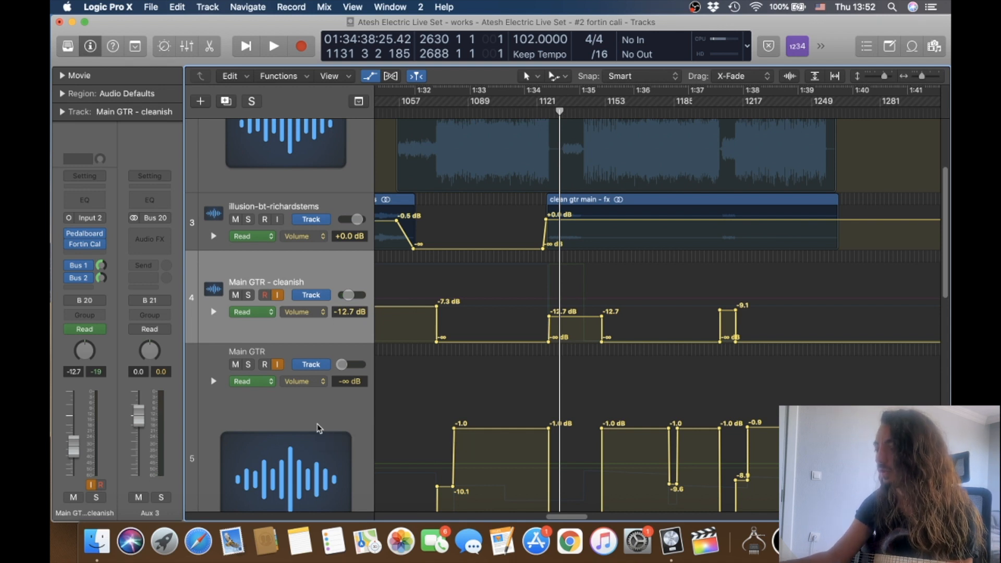
Open the mixer, enlarge it to show full channel strips, and review the tracks' and auxes' plug-ins, sends and outputs.
key(x)
drag(600, 296, 626, 133)
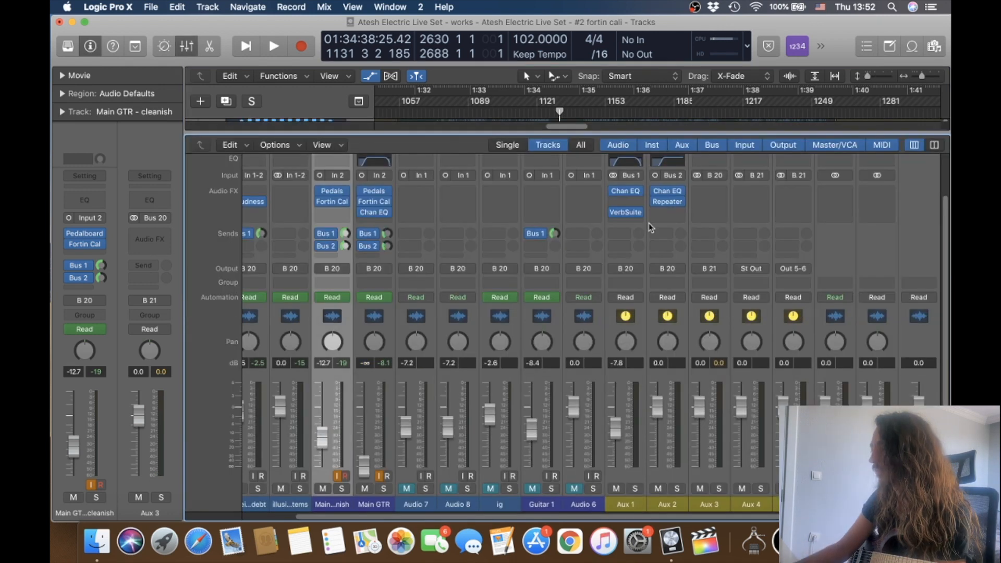
scroll(649, 223, left, 3)
scroll(505, 239, left, 2)
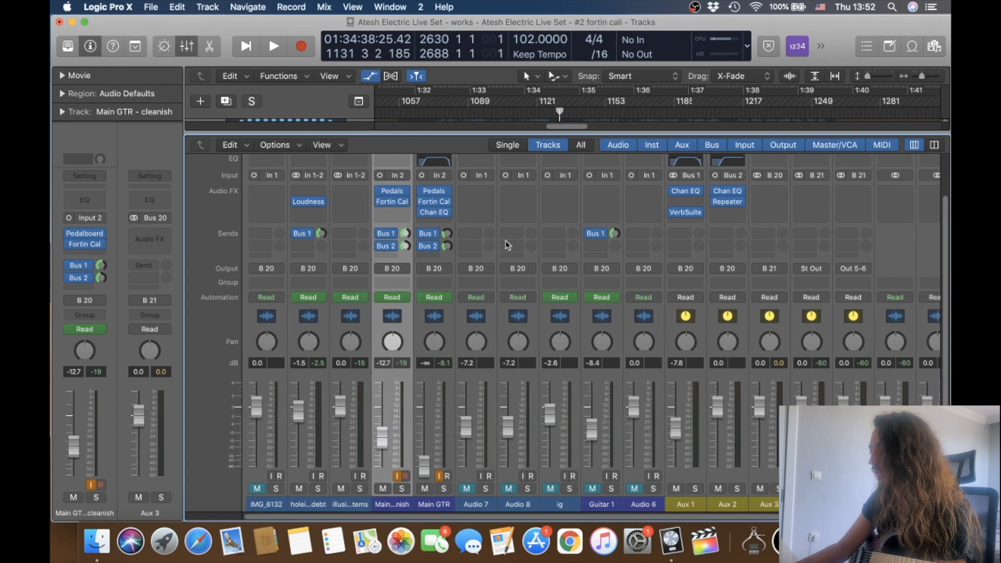
scroll(824, 367, right, 5)
scroll(824, 367, up, 2)
scroll(824, 367, down, 2)
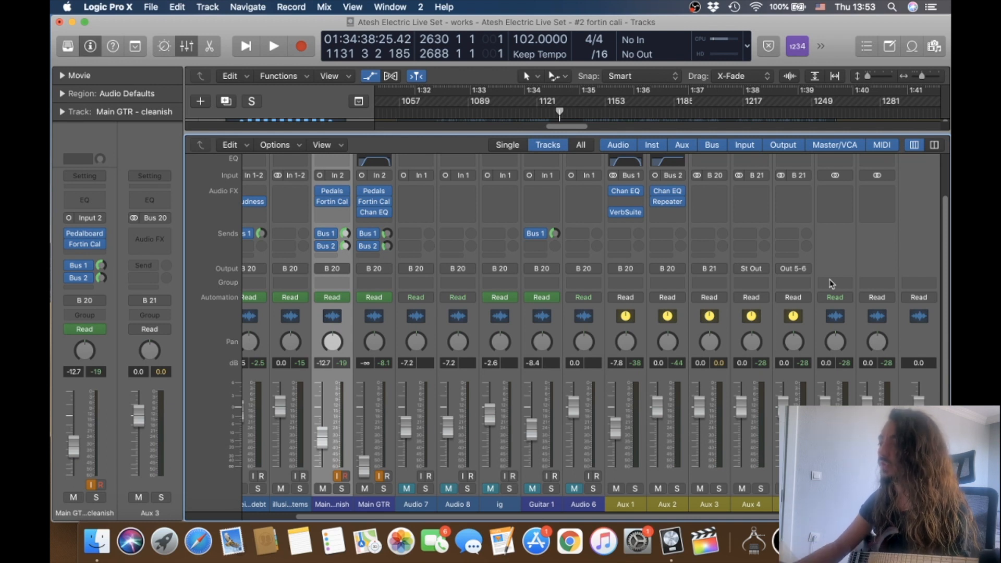
Inspect the Repeater delay on Aux 2 and the VerbSuite Classics reverb on Aux 1, closing each plug-in.
click(667, 203)
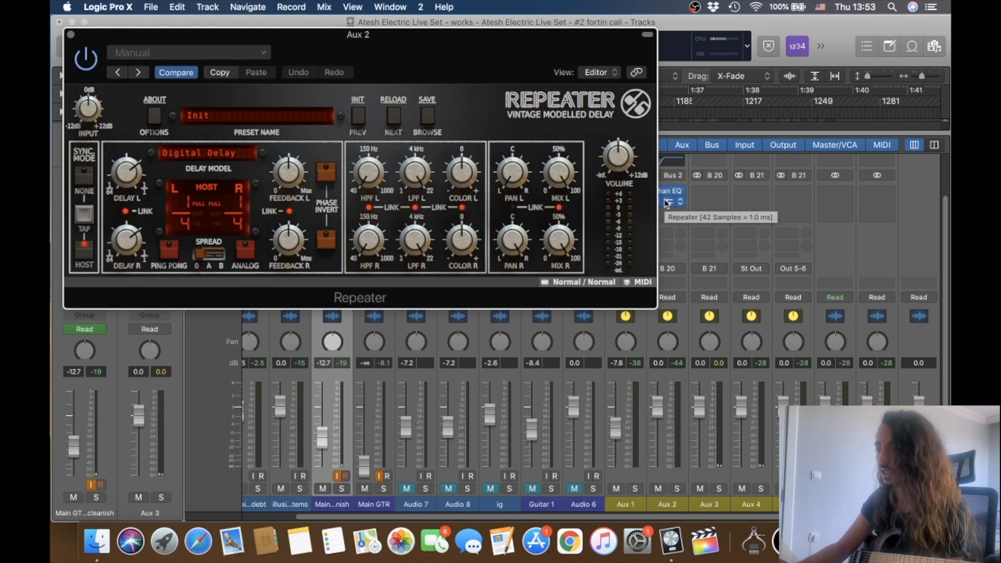
click(71, 35)
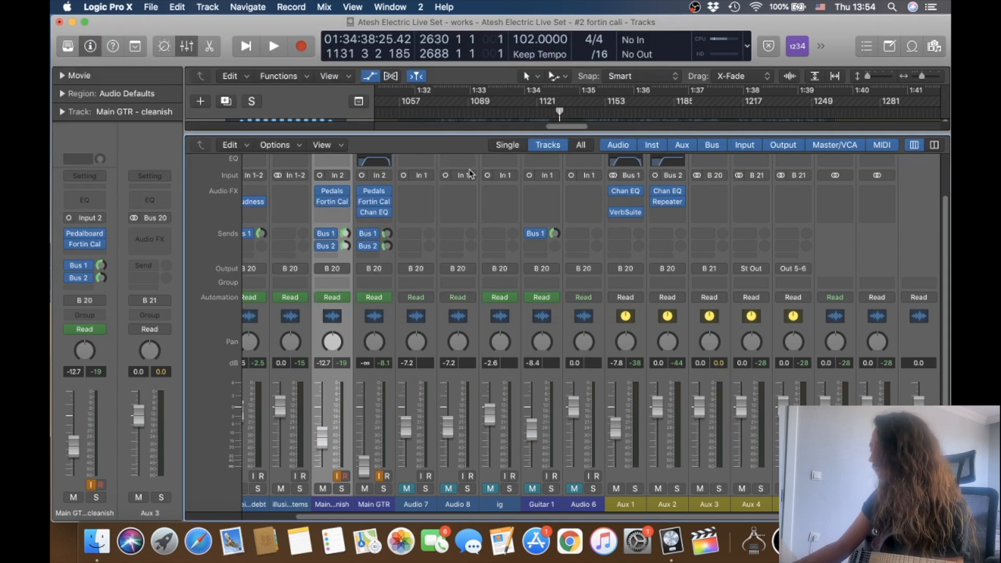
click(627, 213)
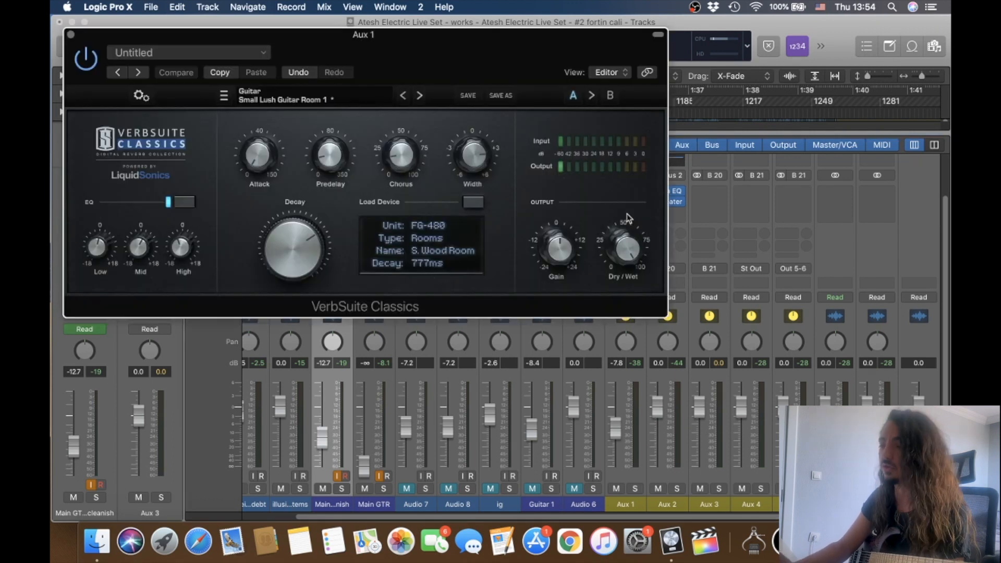
click(72, 35)
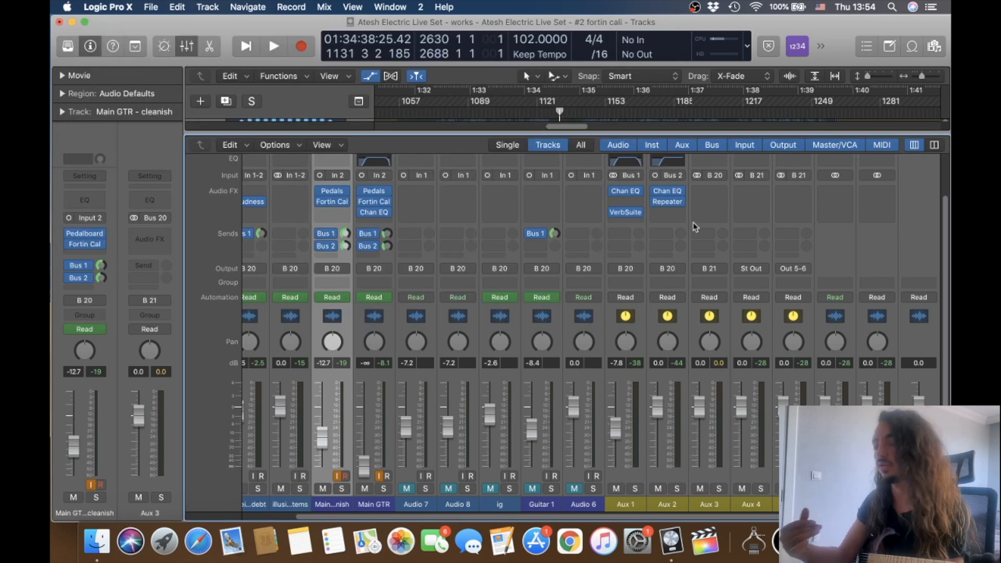